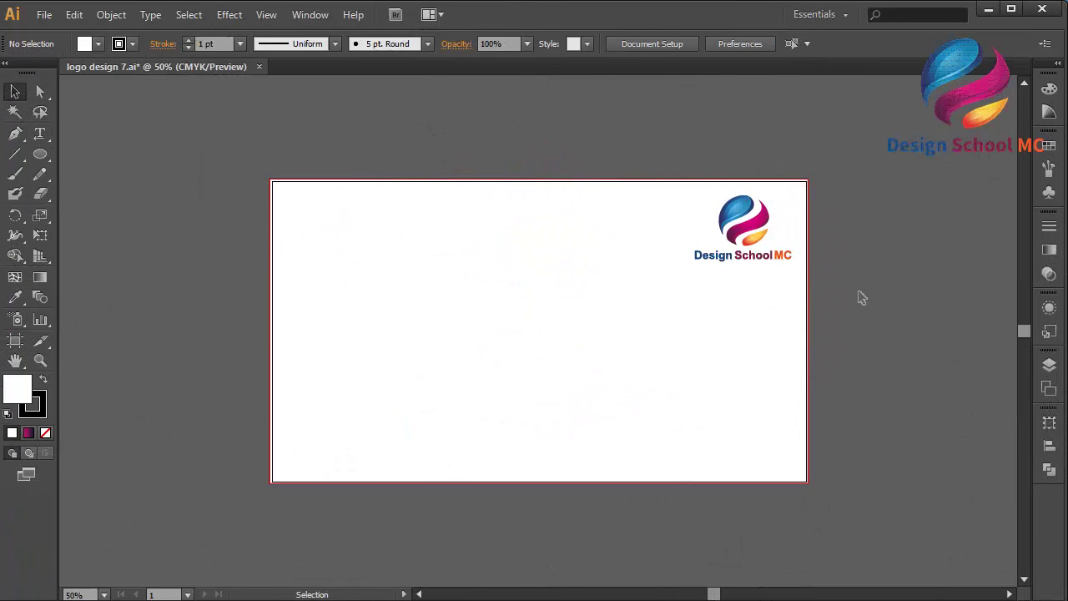
Choose the Ellipse Tool from the toolbar to start drawing ellipses.
{"action": "left_click", "coordinate": [40, 155]}
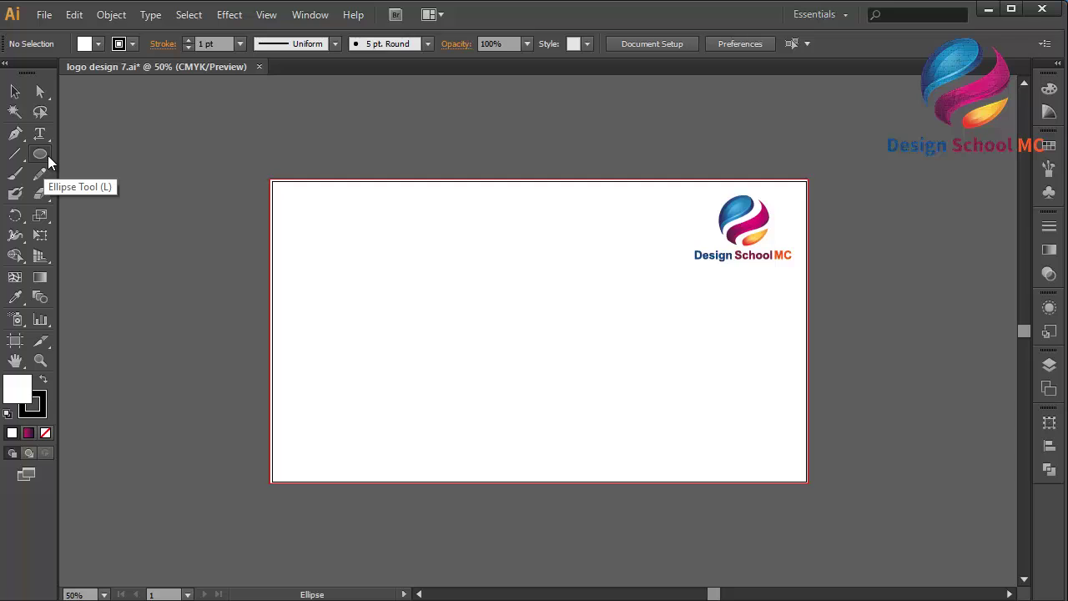
Draw a wide flat ellipse about 400 by 70 px with no stroke.
{"action": "left_click_drag", "start_coordinate": [414, 279], "coordinate": [581, 309]}
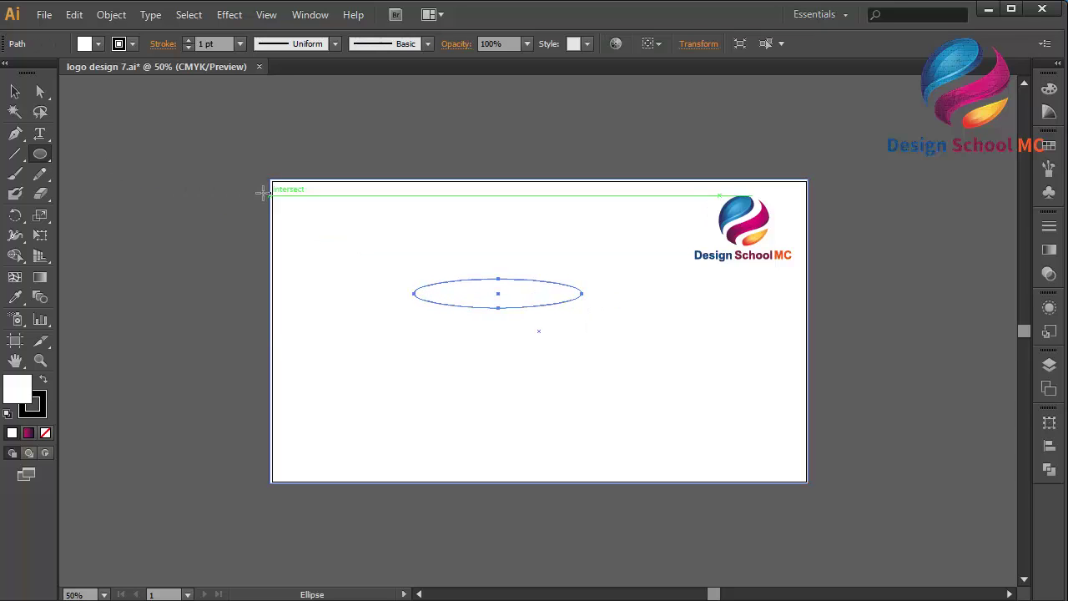
{"action": "left_click", "coordinate": [38, 417]}
{"action": "left_click", "coordinate": [45, 432]}
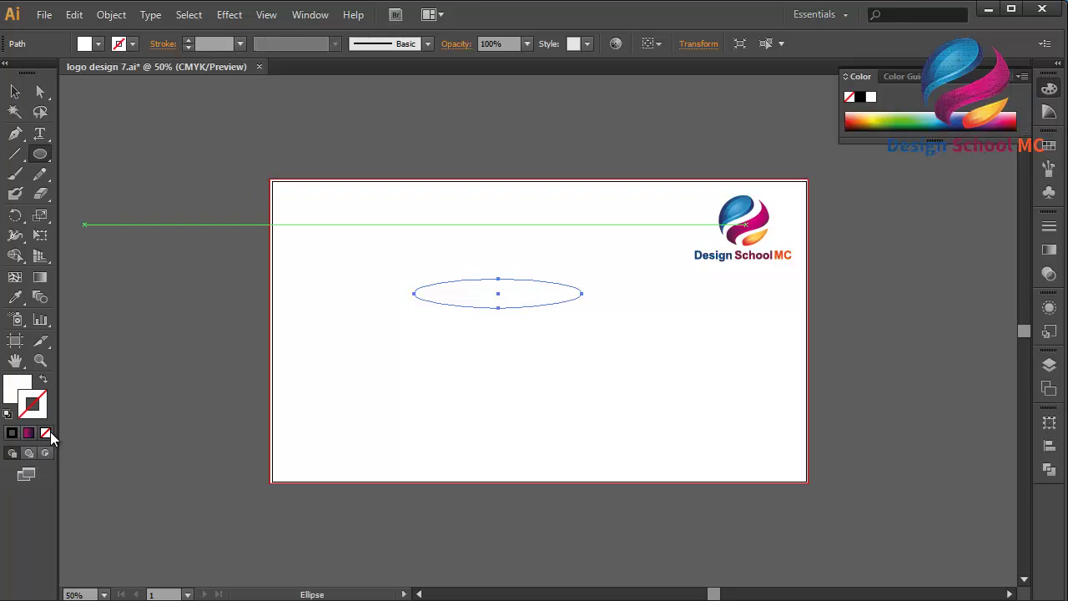
Fill the ellipse with dark brown #331700 and select it.
{"action": "double_click", "coordinate": [14, 391]}
{"action": "left_click_drag", "start_coordinate": [372, 329], "coordinate": [524, 370]}
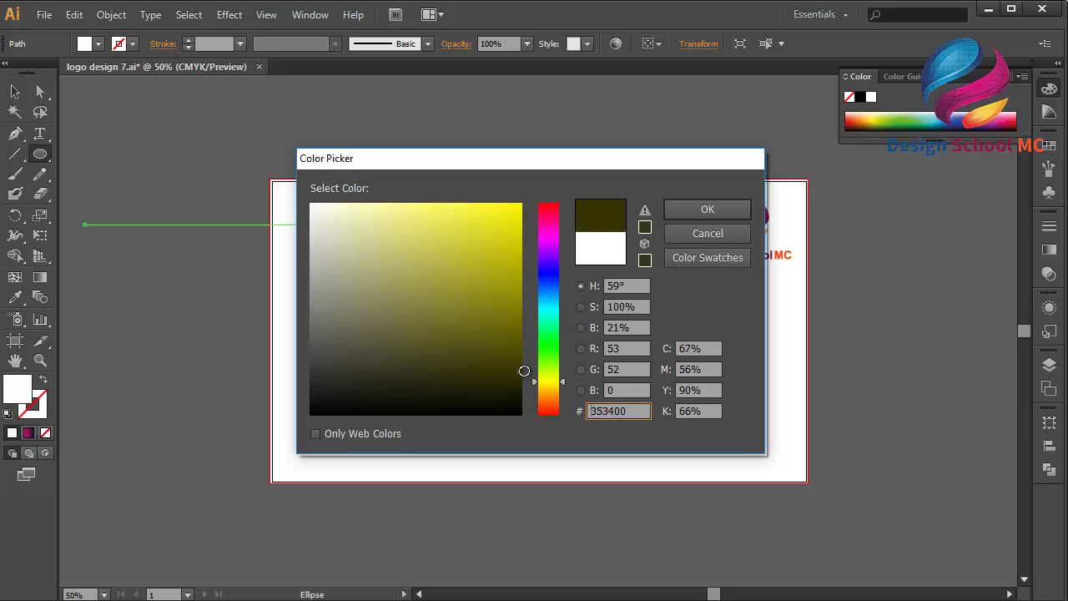
{"action": "left_click_drag", "start_coordinate": [553, 409], "coordinate": [555, 407]}
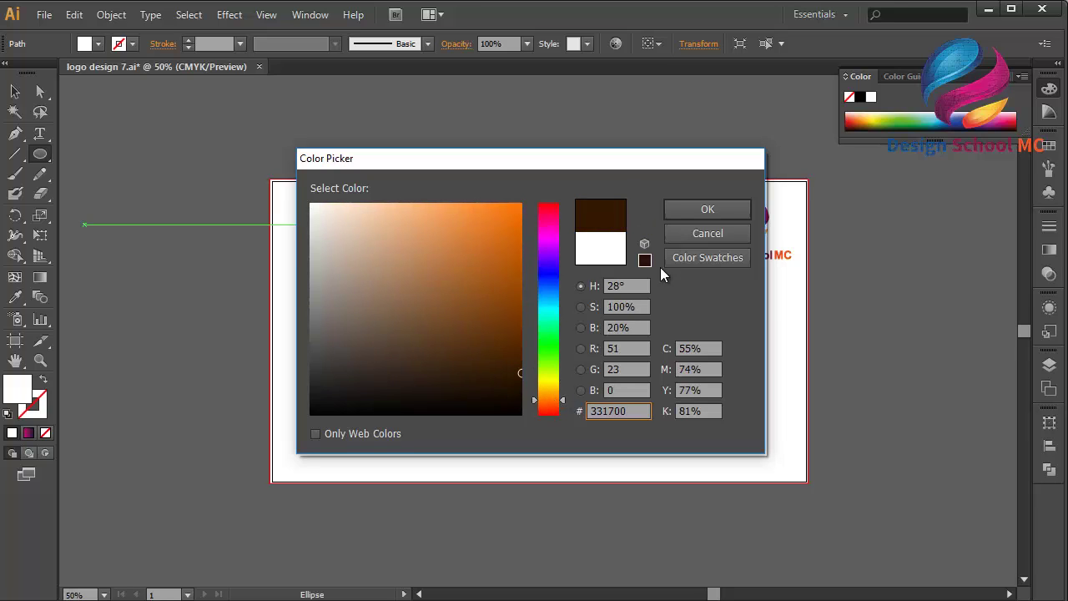
{"action": "left_click", "coordinate": [707, 210]}
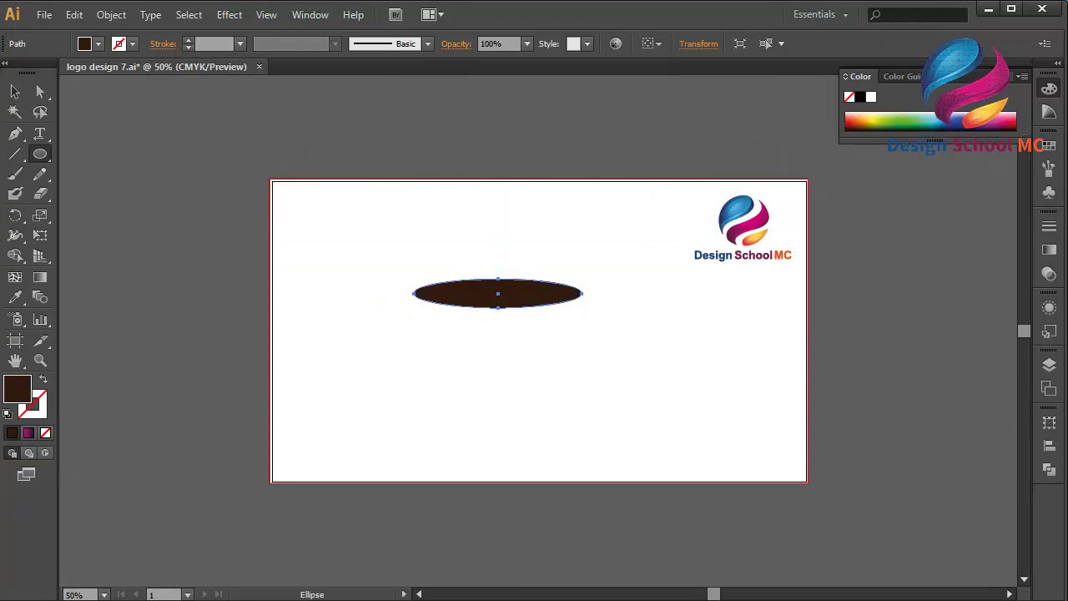
{"action": "left_click", "coordinate": [15, 91]}
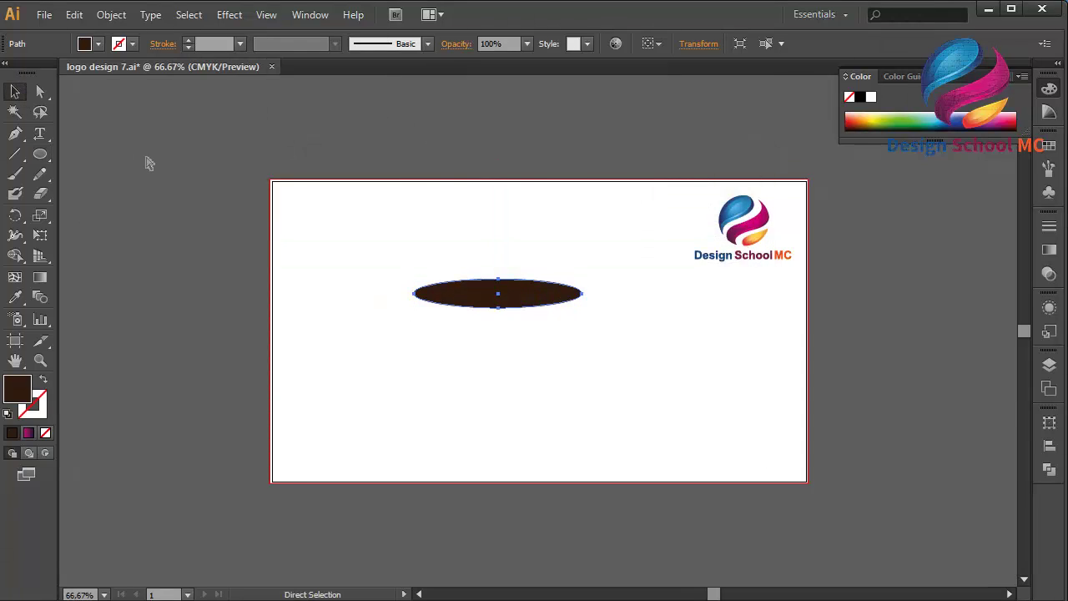
Zoom in and paste a copy of the ellipse in front of the original.
{"action": "key", "text": "ctrl+plus"}
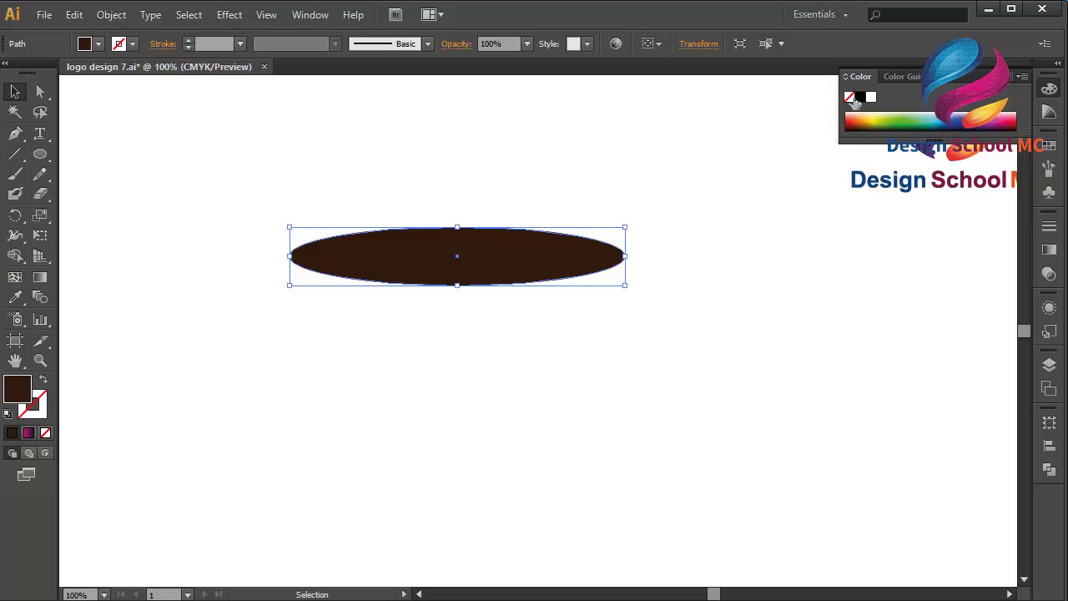
{"action": "left_click", "coordinate": [1049, 88]}
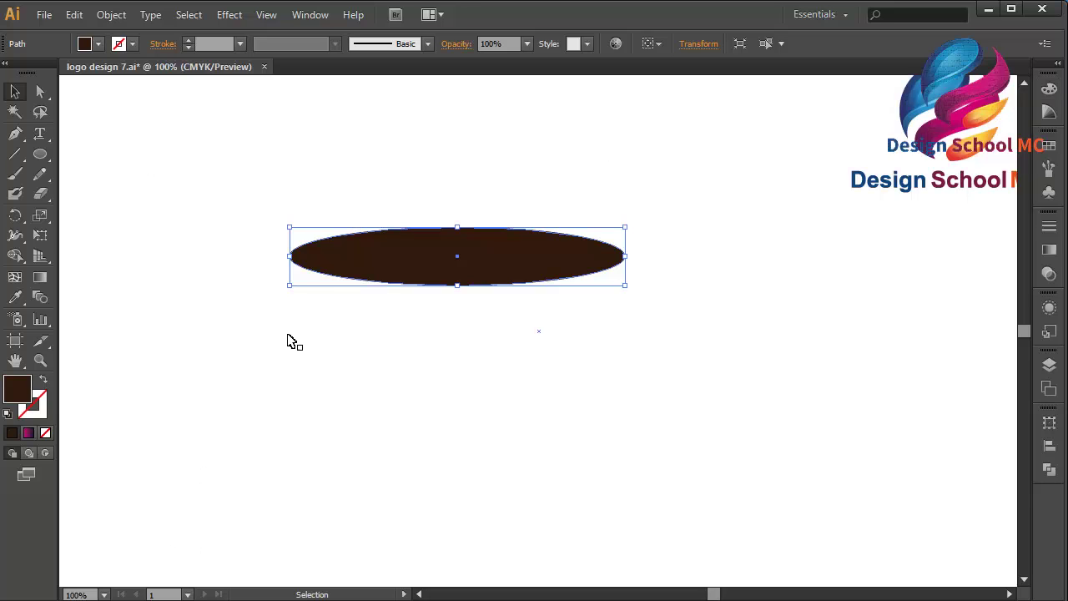
{"action": "left_click", "coordinate": [73, 15]}
{"action": "left_click", "coordinate": [119, 96]}
{"action": "left_click", "coordinate": [74, 15]}
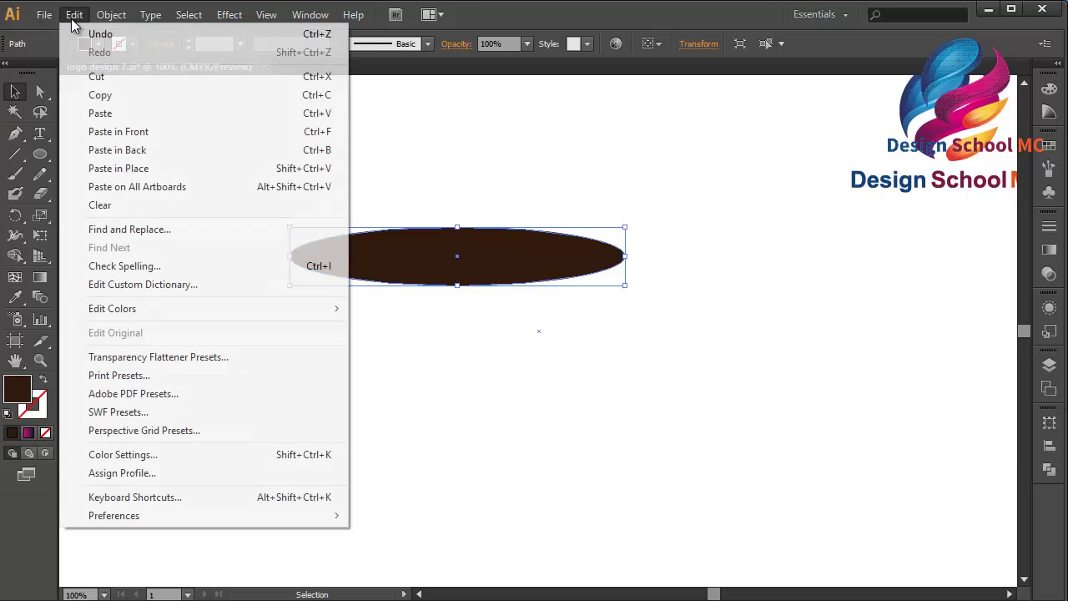
{"action": "left_click", "coordinate": [128, 131]}
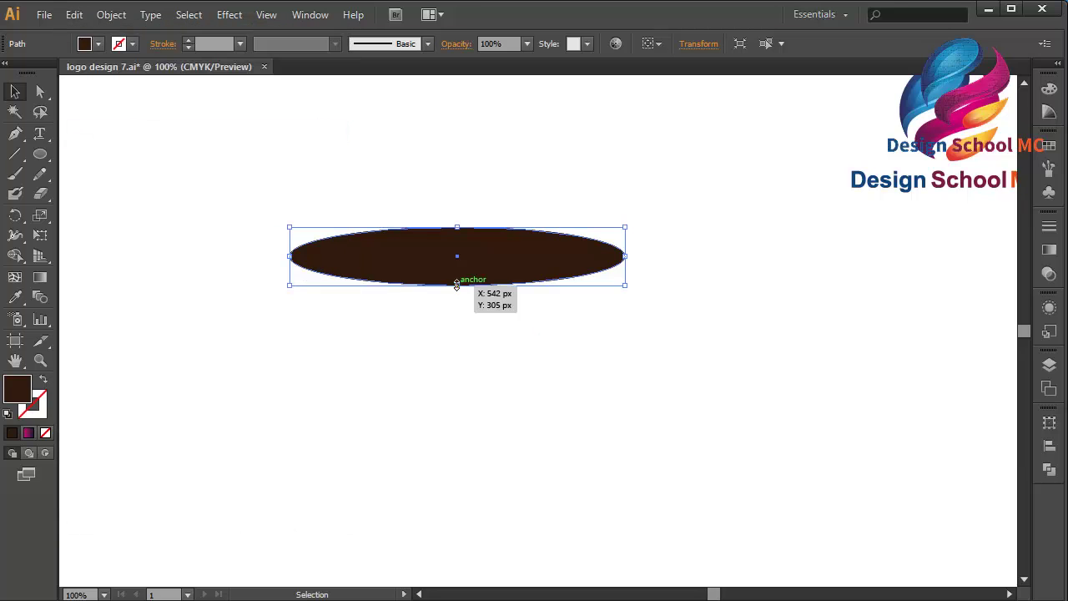
Scale the front copy slightly smaller and nudge it into place inside the ellipse.
{"action": "mouse_move", "coordinate": [456, 285]}
{"action": "left_mouse_down"}
{"action": "mouse_move", "coordinate": [457, 269]}
{"action": "mouse_move", "coordinate": [470, 274]}
{"action": "left_mouse_up"}
{"action": "left_click_drag", "start_coordinate": [602, 256], "coordinate": [613, 259]}
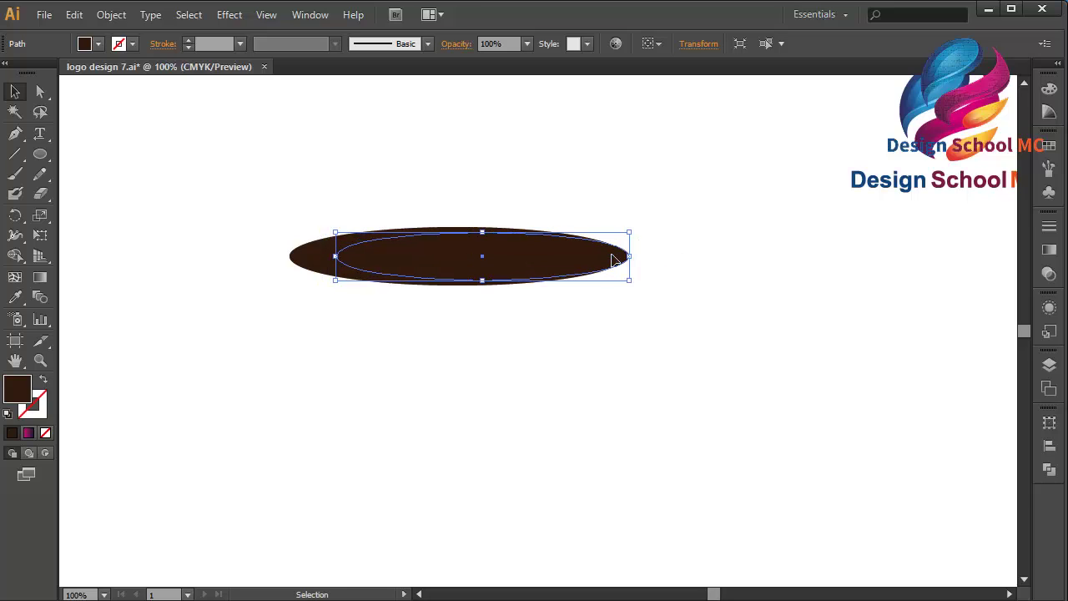
{"action": "key", "text": "Left"}
{"action": "key", "text": "Left"}
{"action": "key", "text": "Left"}
{"action": "key", "text": "Left"}
{"action": "key", "text": "Left"}
{"action": "key", "text": "Left"}
{"action": "key", "text": "Up"}
{"action": "key", "text": "Up"}
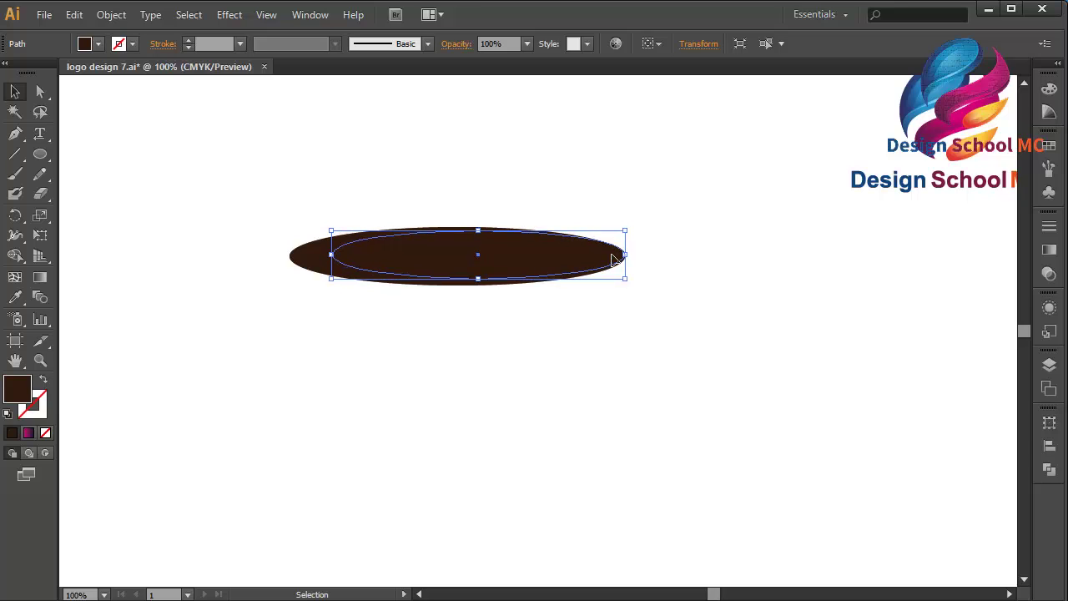
{"action": "key", "text": "Right"}
{"action": "key", "text": "Down"}
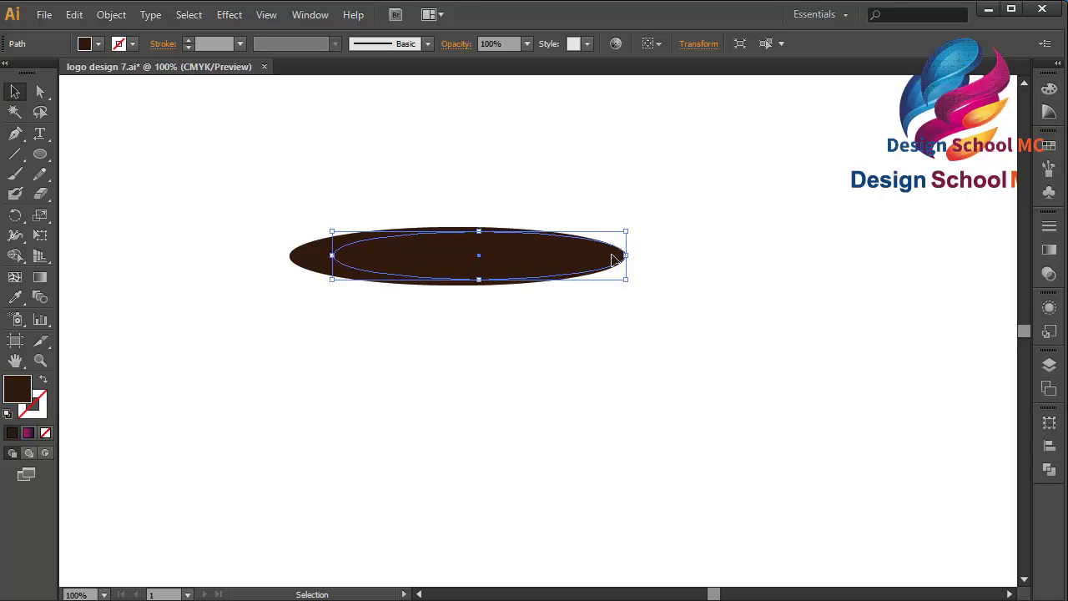
Subtract the inner ellipse from the outer one with Pathfinder Minus Front.
{"action": "left_click", "coordinate": [316, 263], "text": "shift"}
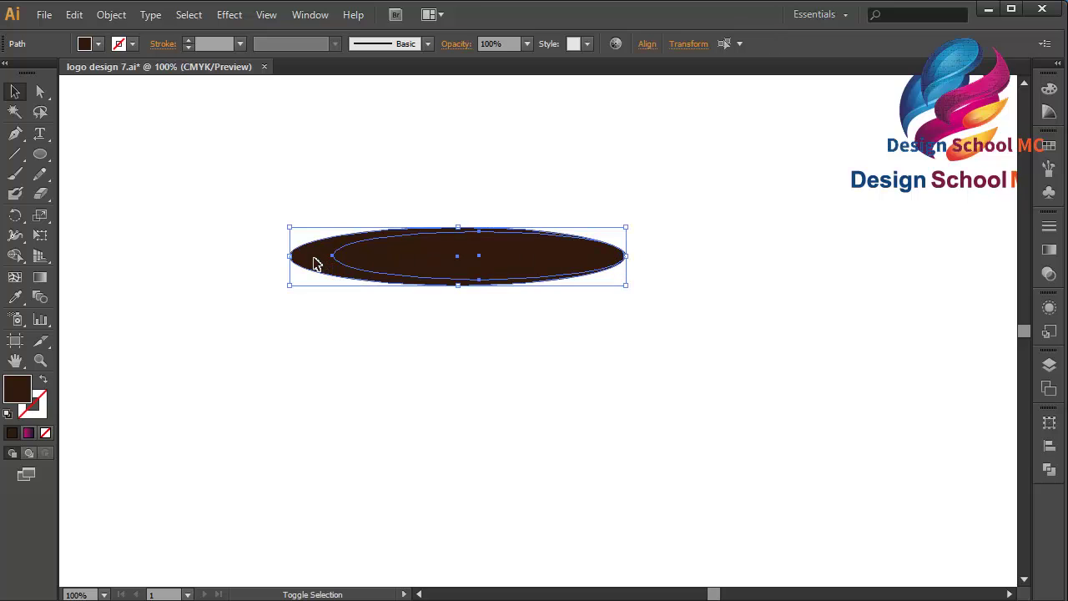
{"action": "left_click", "coordinate": [1050, 470]}
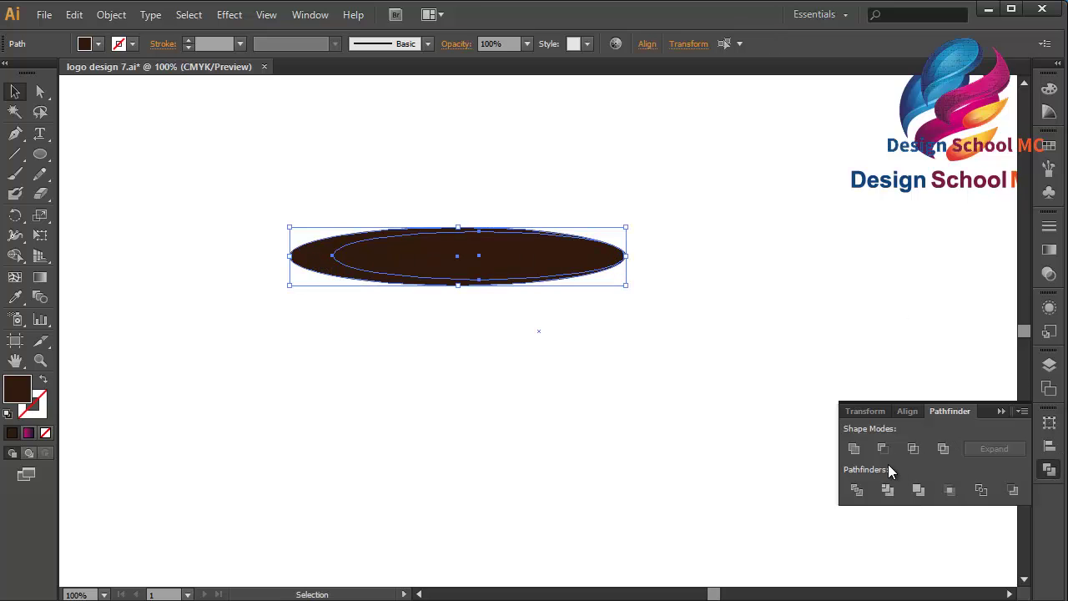
{"action": "left_click", "coordinate": [883, 448]}
{"action": "left_click", "coordinate": [999, 412]}
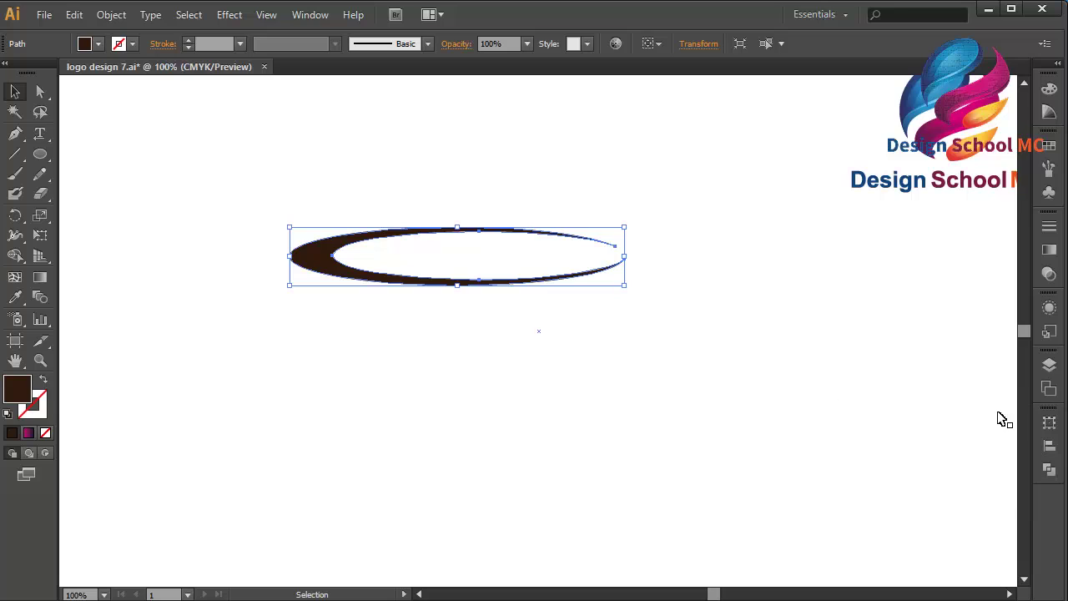
{"action": "left_click", "coordinate": [346, 393]}
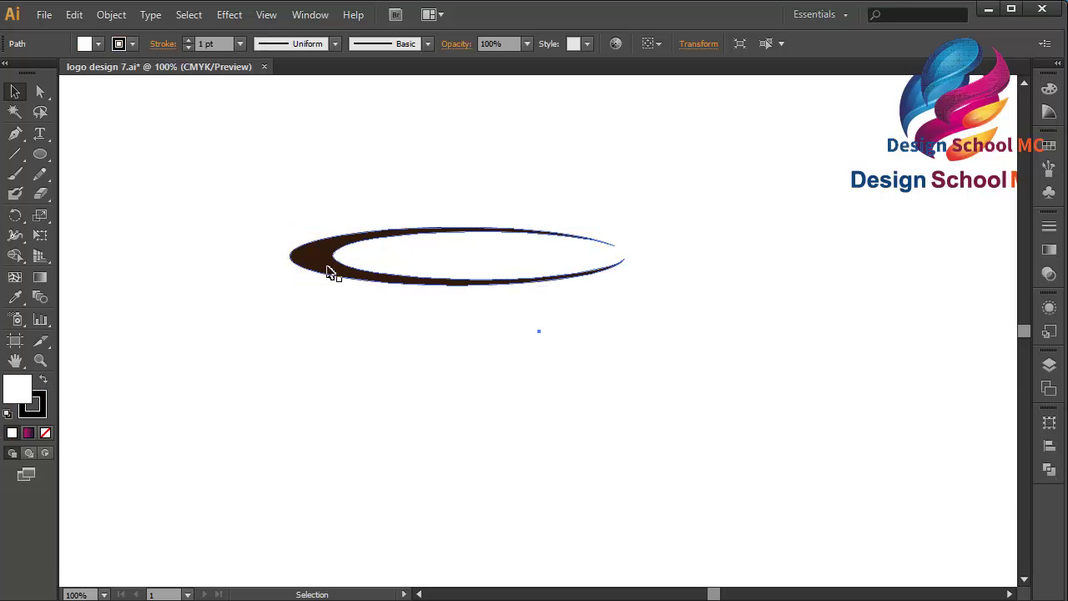
With the Pen tool, curve the cup's left side down into a rounded bottom.
{"action": "left_click", "coordinate": [18, 135]}
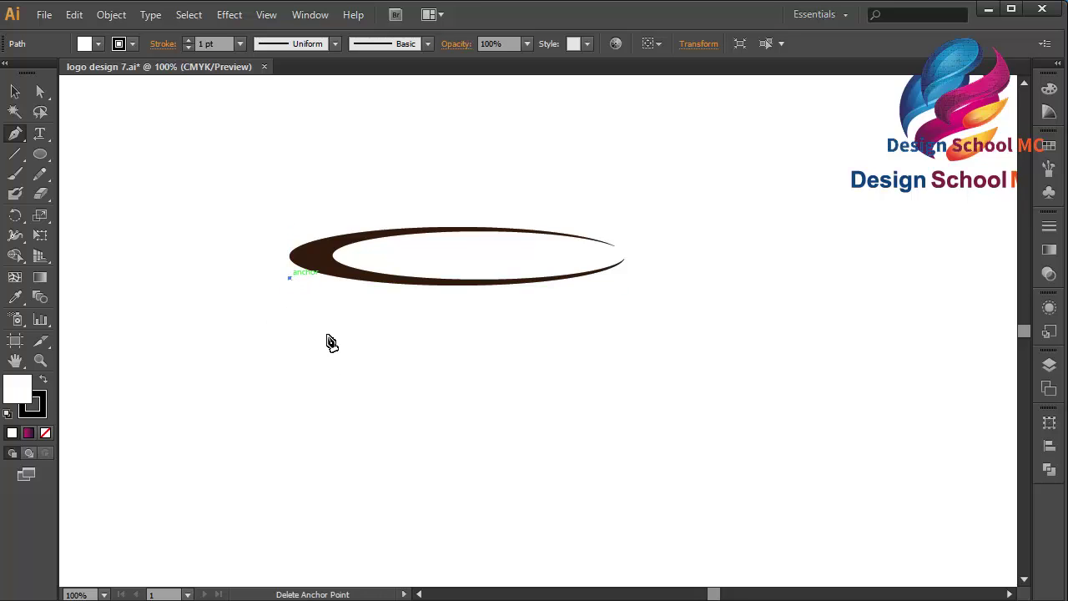
{"action": "left_click_drag", "start_coordinate": [335, 401], "coordinate": [343, 487]}
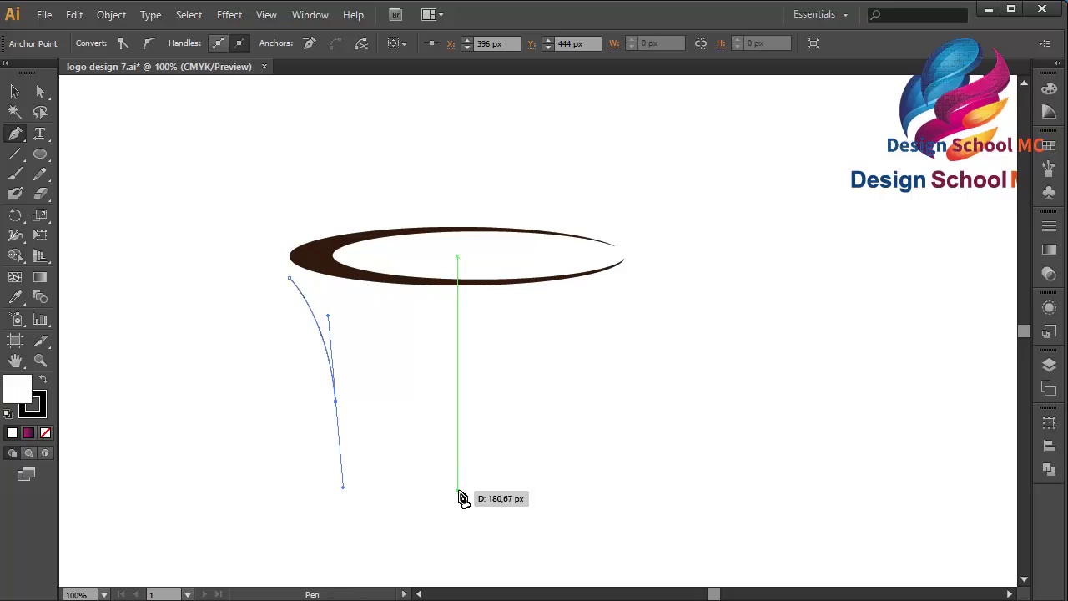
{"action": "left_click_drag", "start_coordinate": [458, 491], "coordinate": [520, 492]}
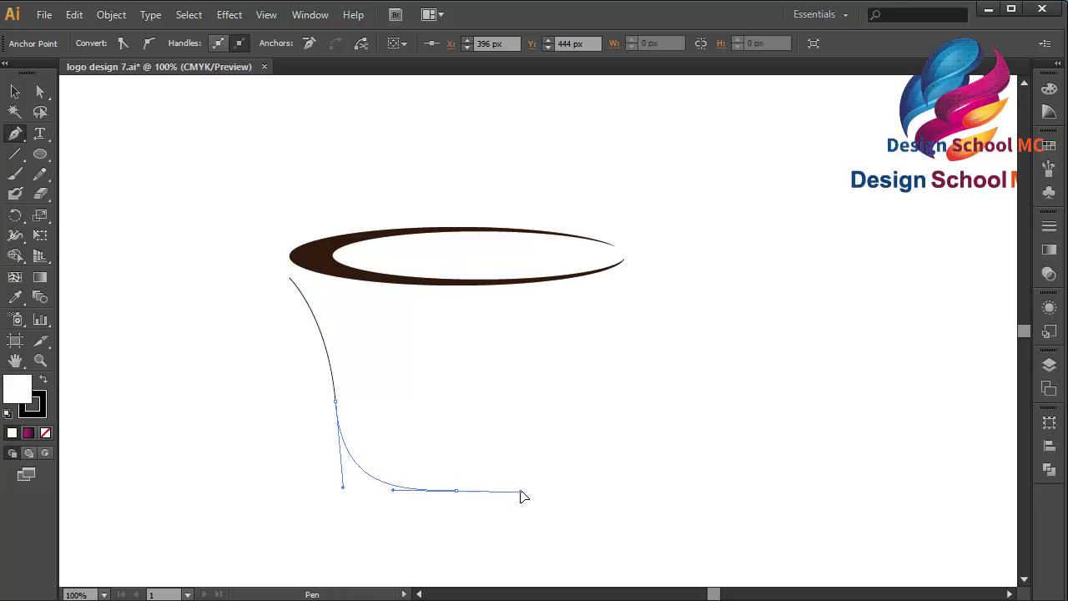
{"action": "left_click_drag", "start_coordinate": [523, 496], "coordinate": [521, 492]}
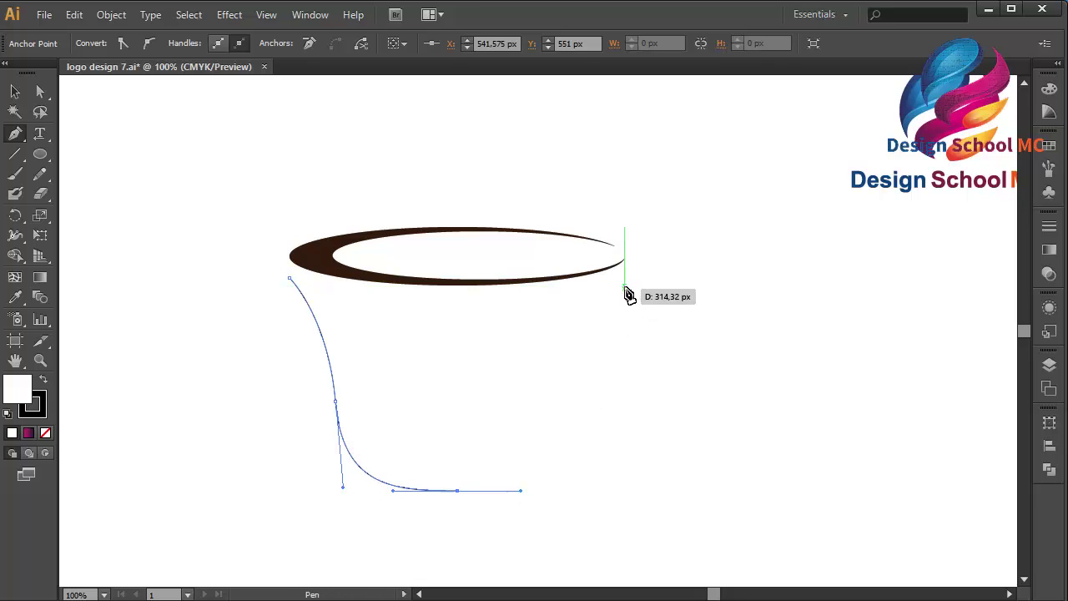
Curve the path up the cup's right side, redoing the first attempt.
{"action": "left_click_drag", "start_coordinate": [624, 286], "coordinate": [628, 244]}
{"action": "scroll", "coordinate": [656, 327], "scroll_direction": "up", "scroll_amount": 3}
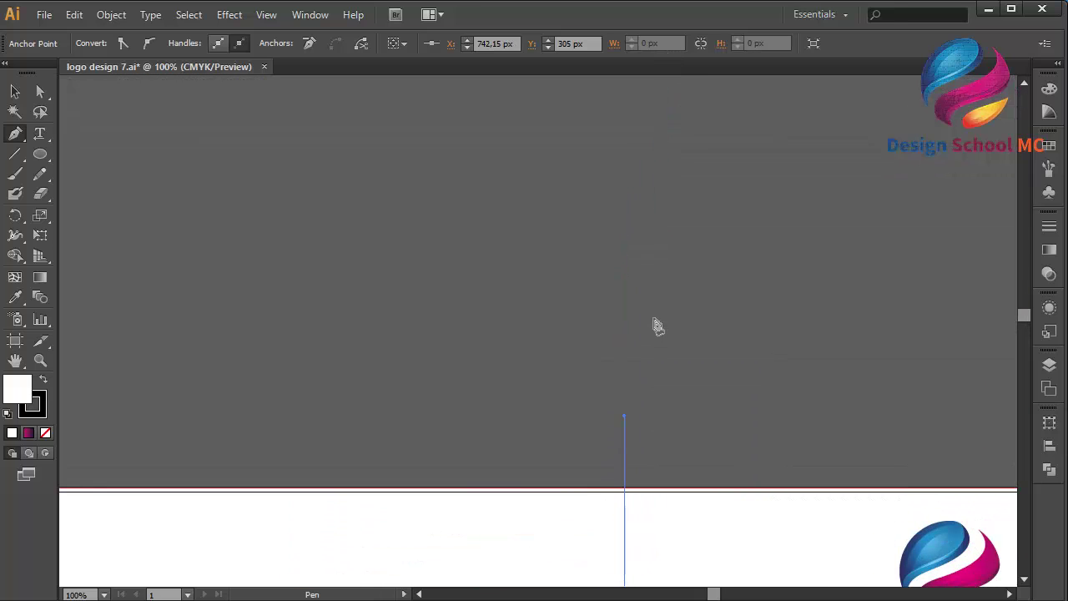
{"action": "scroll", "coordinate": [656, 327], "scroll_direction": "down", "scroll_amount": 6}
{"action": "scroll", "coordinate": [657, 326], "scroll_direction": "down", "scroll_amount": 2}
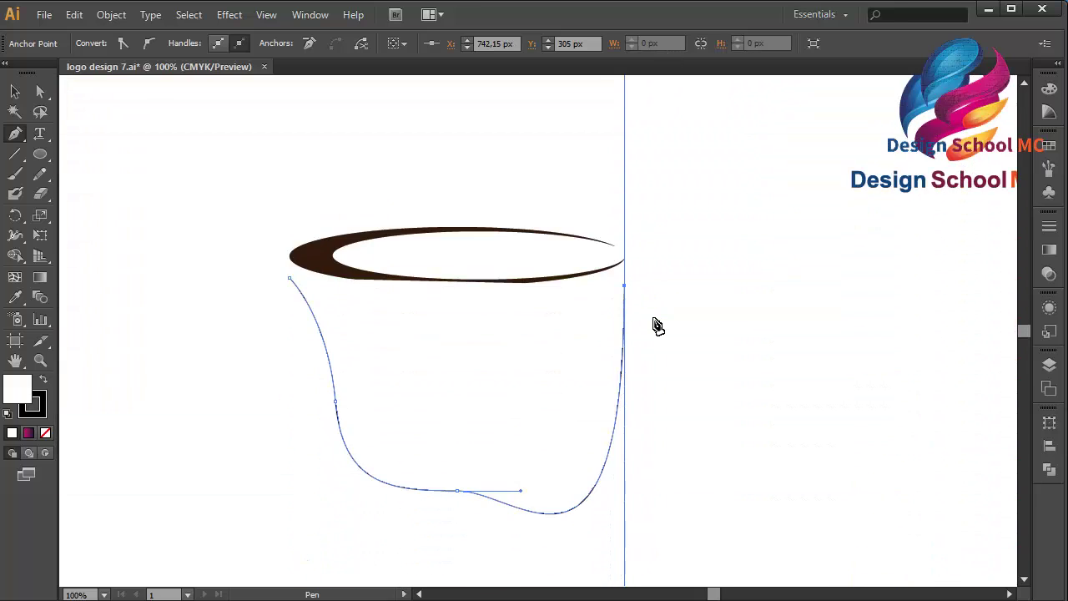
{"action": "key", "text": "ctrl+z"}
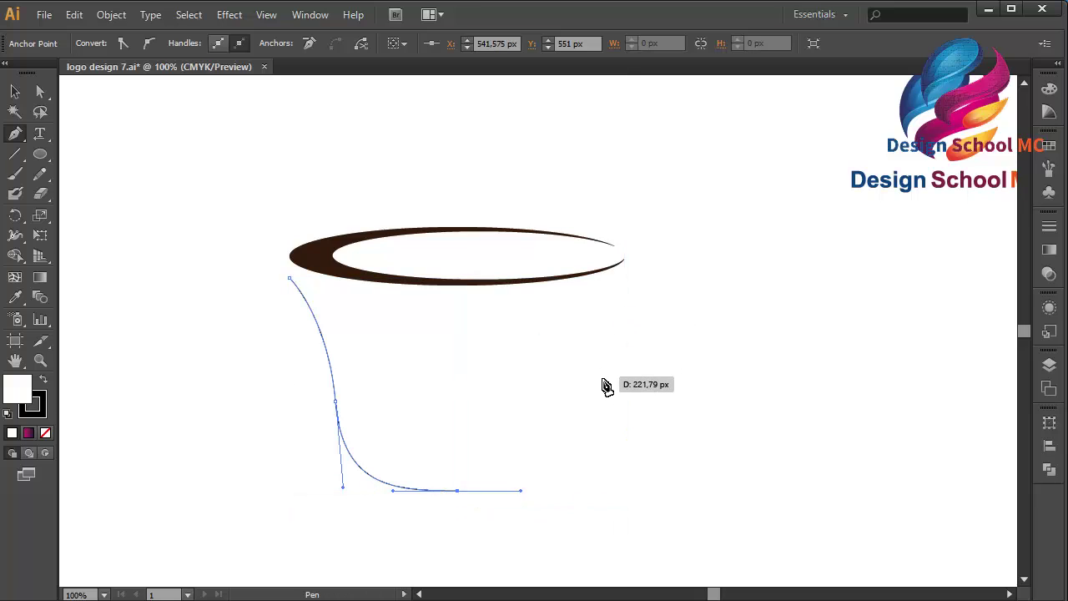
{"action": "left_click_drag", "start_coordinate": [602, 407], "coordinate": [621, 312]}
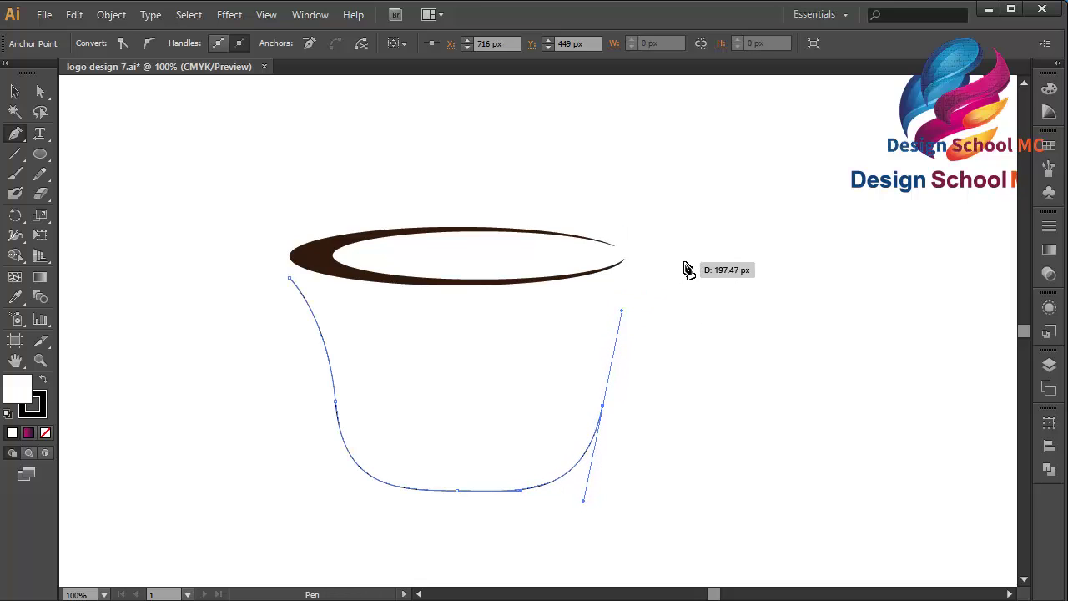
Extend the pen path into a looping handle on the cup's right.
{"action": "left_click_drag", "start_coordinate": [691, 262], "coordinate": [770, 276]}
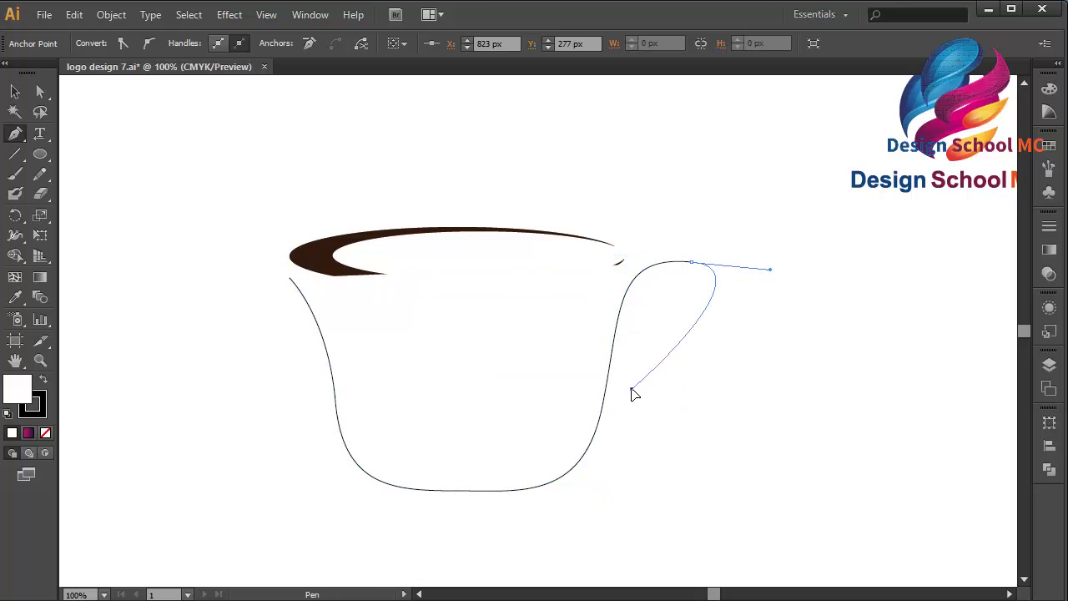
{"action": "left_click_drag", "start_coordinate": [632, 389], "coordinate": [553, 409]}
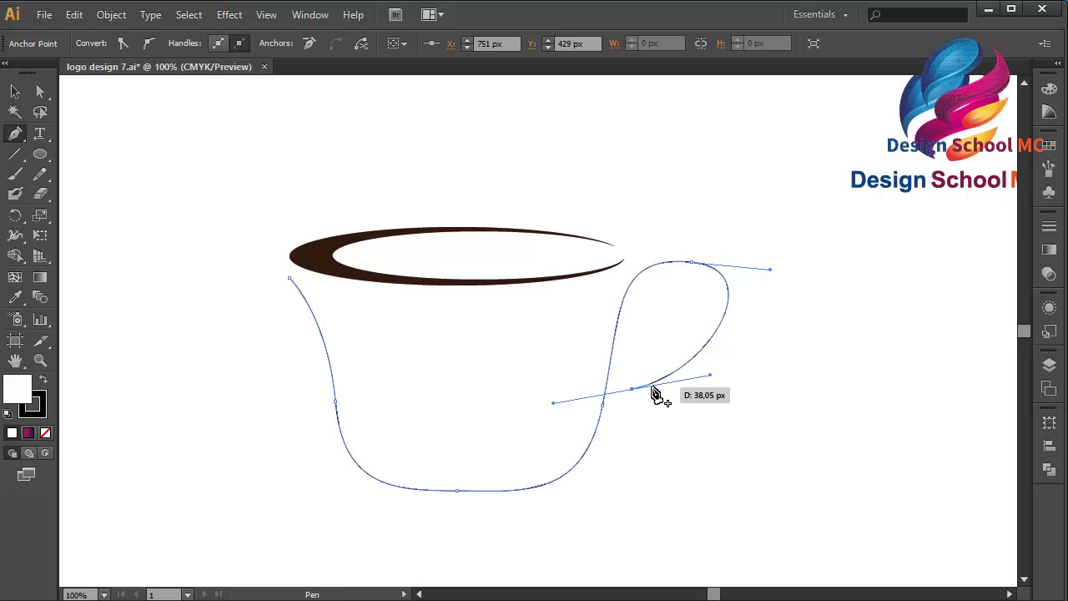
{"action": "left_click_drag", "start_coordinate": [632, 390], "coordinate": [770, 316]}
{"action": "left_click_drag", "start_coordinate": [683, 236], "coordinate": [599, 344]}
Trace the inner wall around the bottom and close the path at the rim's left end.
{"action": "left_click", "coordinate": [589, 403]}
{"action": "left_click_drag", "start_coordinate": [595, 401], "coordinate": [591, 384]}
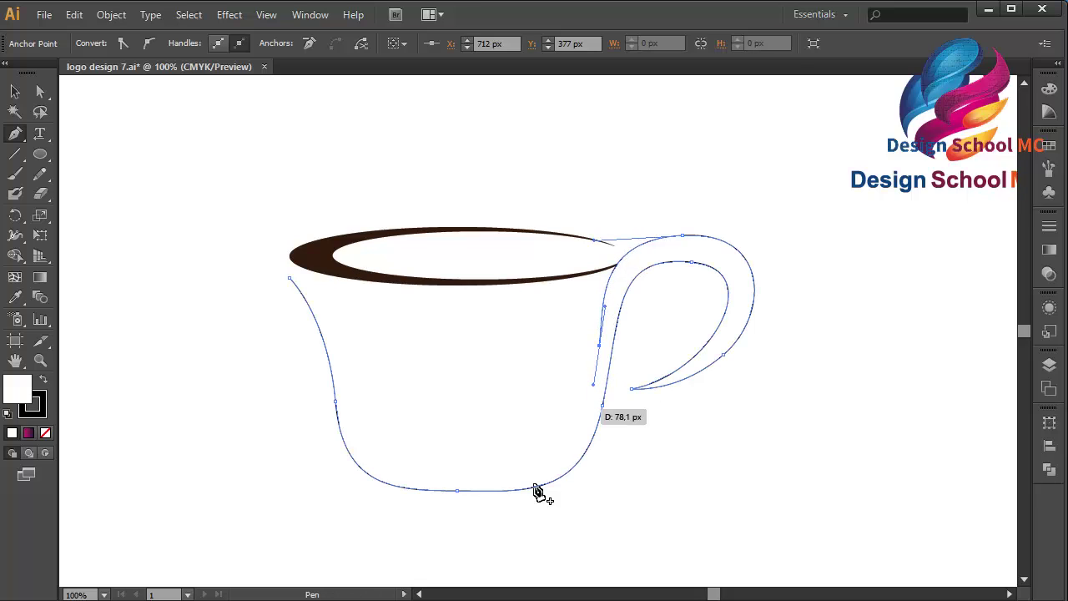
{"action": "left_click_drag", "start_coordinate": [458, 482], "coordinate": [314, 474]}
{"action": "left_click_drag", "start_coordinate": [457, 482], "coordinate": [357, 449]}
{"action": "left_click_drag", "start_coordinate": [293, 285], "coordinate": [221, 239]}
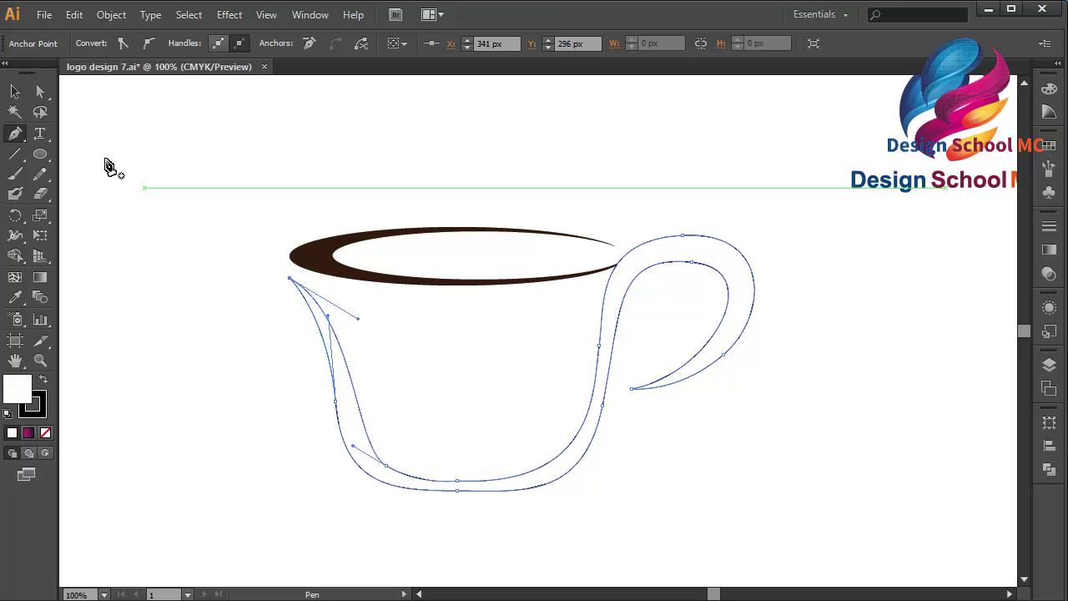
Smooth the cup outline's bottom-left and upper-left curves with the Direct Selection tool.
{"action": "left_click", "coordinate": [40, 92]}
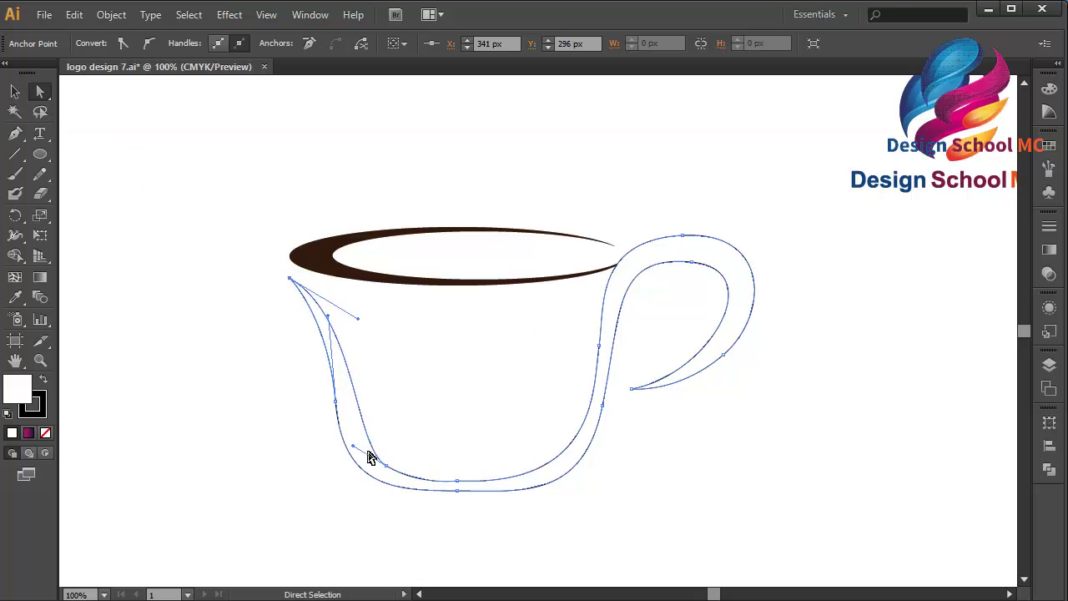
{"action": "left_click_drag", "start_coordinate": [354, 449], "coordinate": [328, 438]}
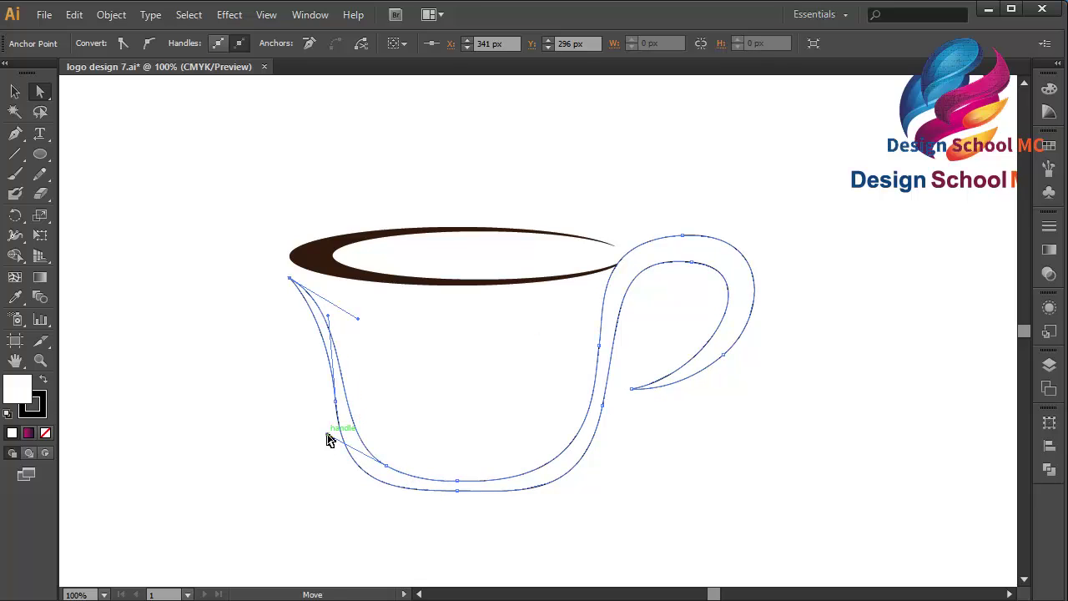
{"action": "left_click", "coordinate": [388, 469]}
{"action": "left_click_drag", "start_coordinate": [382, 472], "coordinate": [380, 473]}
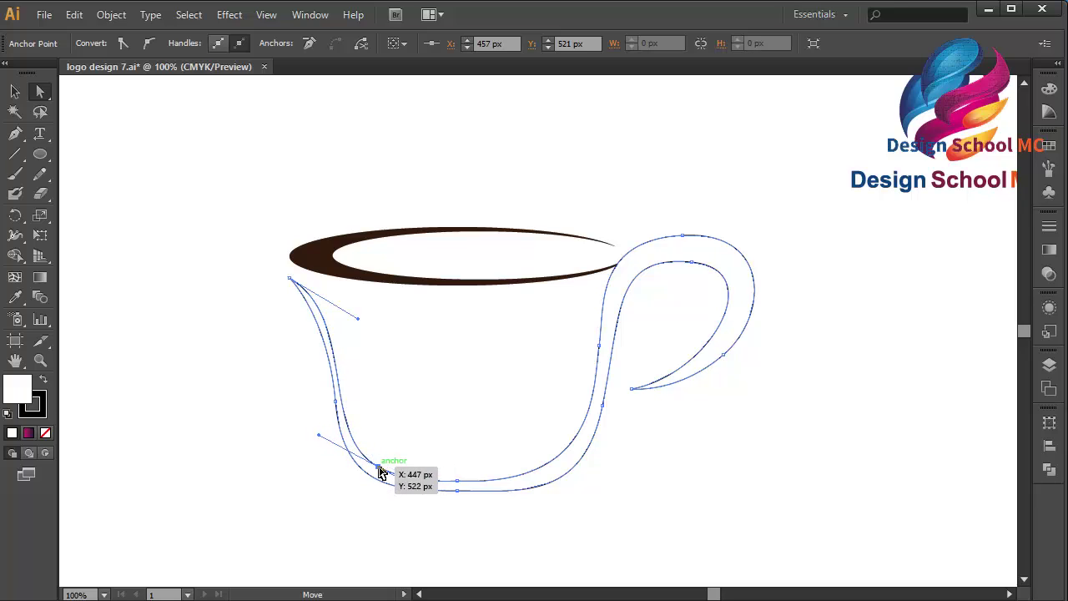
{"action": "left_click_drag", "start_coordinate": [321, 436], "coordinate": [328, 439]}
{"action": "left_click", "coordinate": [332, 405]}
{"action": "left_click_drag", "start_coordinate": [331, 317], "coordinate": [326, 306]}
{"action": "left_click", "coordinate": [314, 468]}
Reshape the right side of the bottom curve and the right wall's lower curve.
{"action": "left_click", "coordinate": [543, 489]}
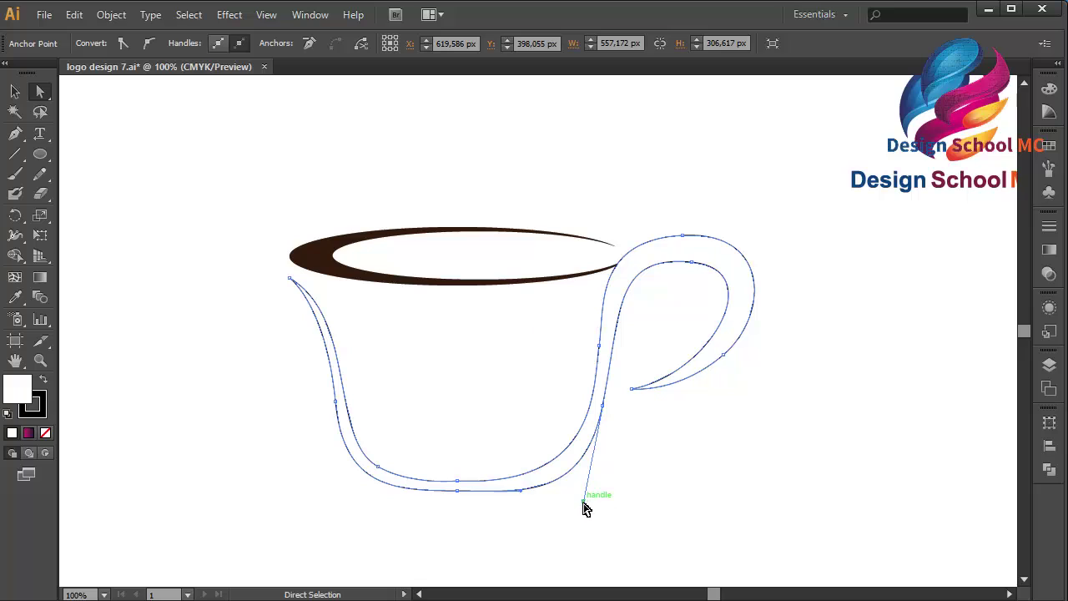
{"action": "left_click_drag", "start_coordinate": [584, 499], "coordinate": [588, 490]}
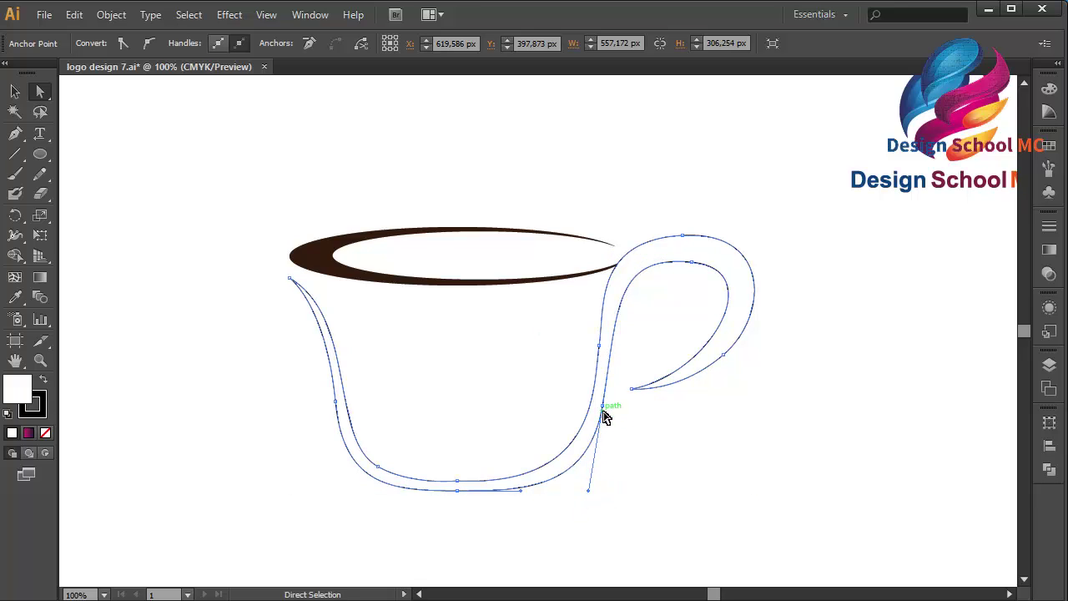
{"action": "left_click", "coordinate": [599, 346]}
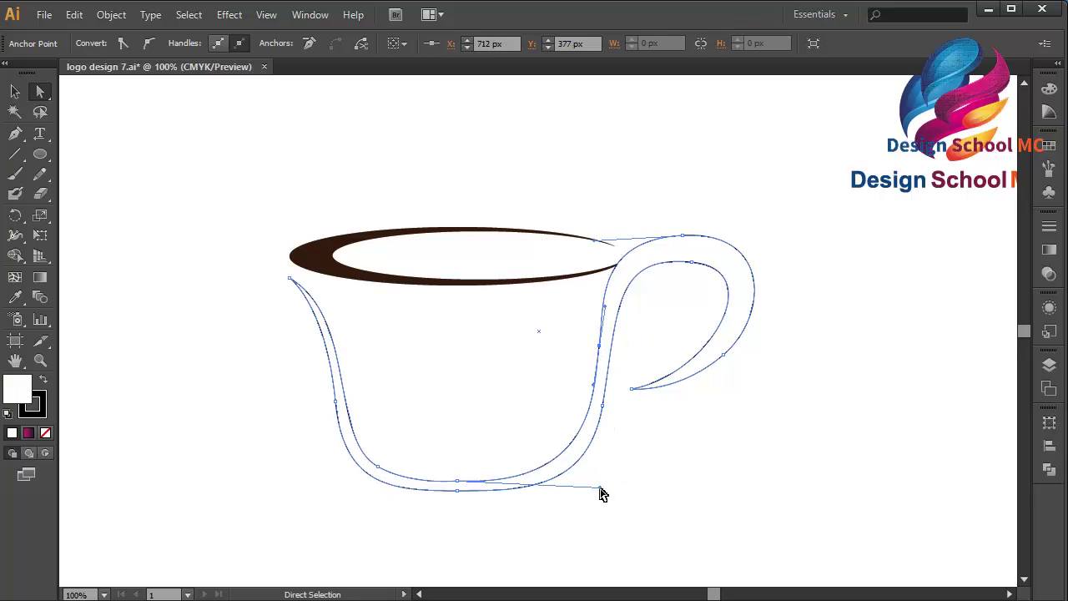
{"action": "left_click_drag", "start_coordinate": [601, 488], "coordinate": [610, 493]}
{"action": "left_click", "coordinate": [668, 508]}
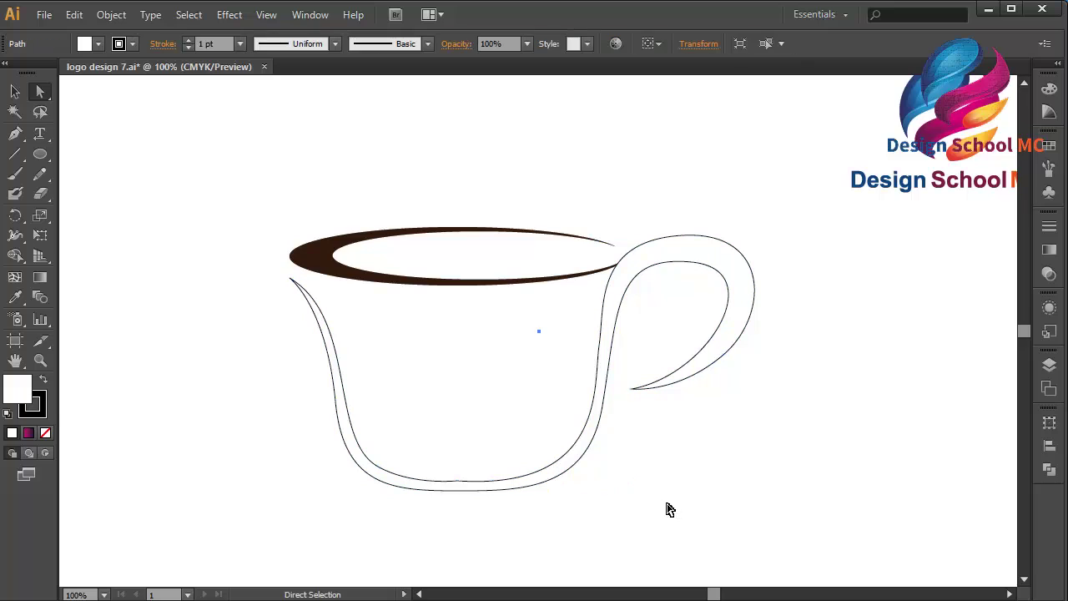
{"action": "left_click", "coordinate": [539, 473]}
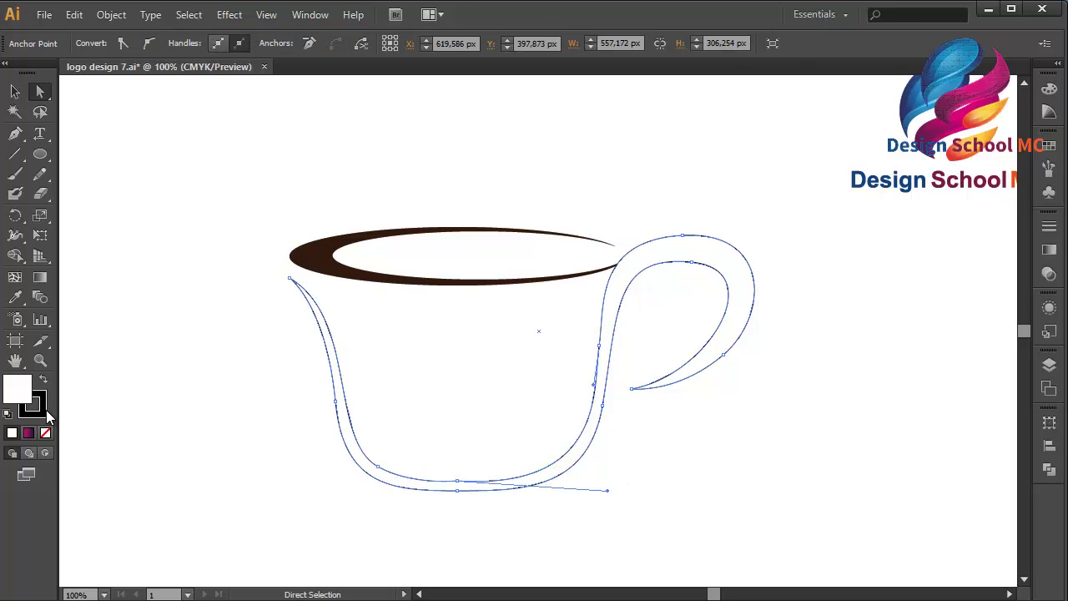
{"action": "left_click", "coordinate": [42, 412]}
Remove the stroke from the cup outline.
{"action": "left_click", "coordinate": [45, 433]}
{"action": "left_click", "coordinate": [12, 111]}
{"action": "left_click", "coordinate": [14, 91]}
Fill the rim crescent with brown #4C3B33, copying the hex value.
{"action": "left_click", "coordinate": [375, 284]}
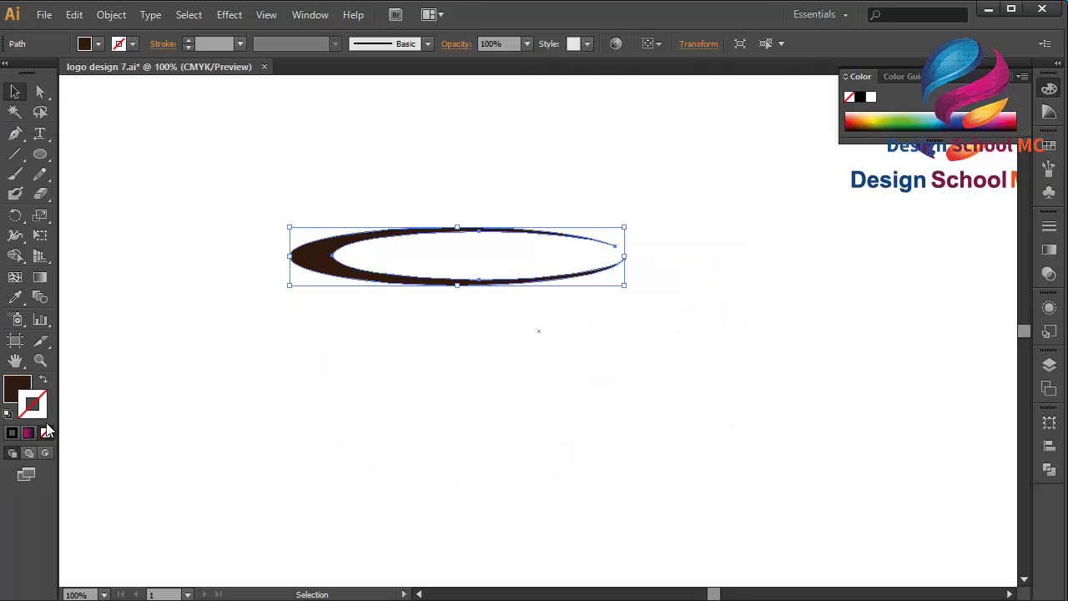
{"action": "double_click", "coordinate": [10, 395]}
{"action": "left_click_drag", "start_coordinate": [408, 332], "coordinate": [380, 351]}
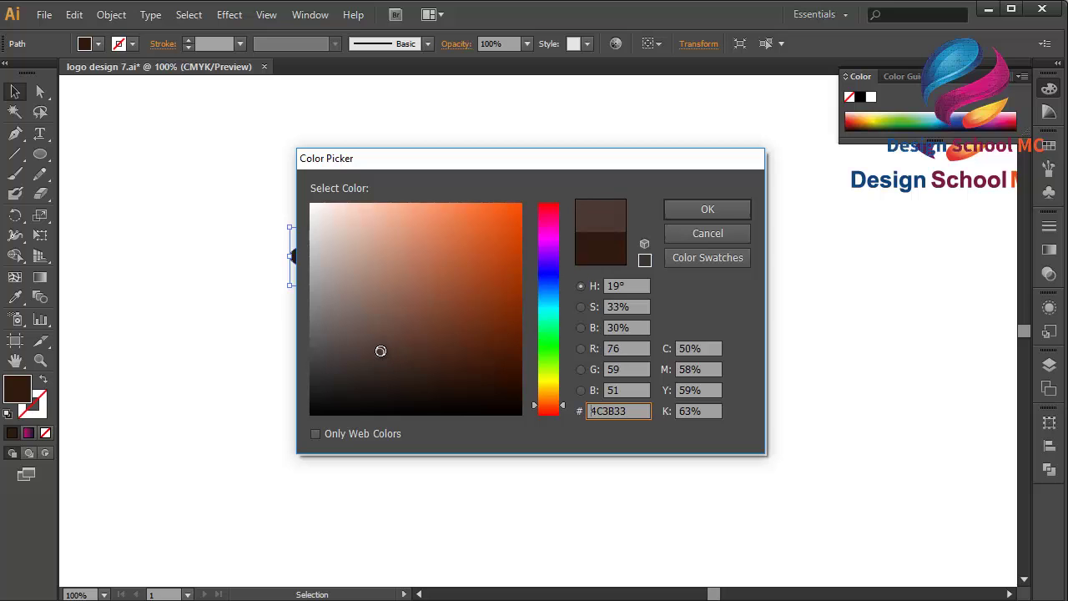
{"action": "left_click_drag", "start_coordinate": [649, 407], "coordinate": [581, 410]}
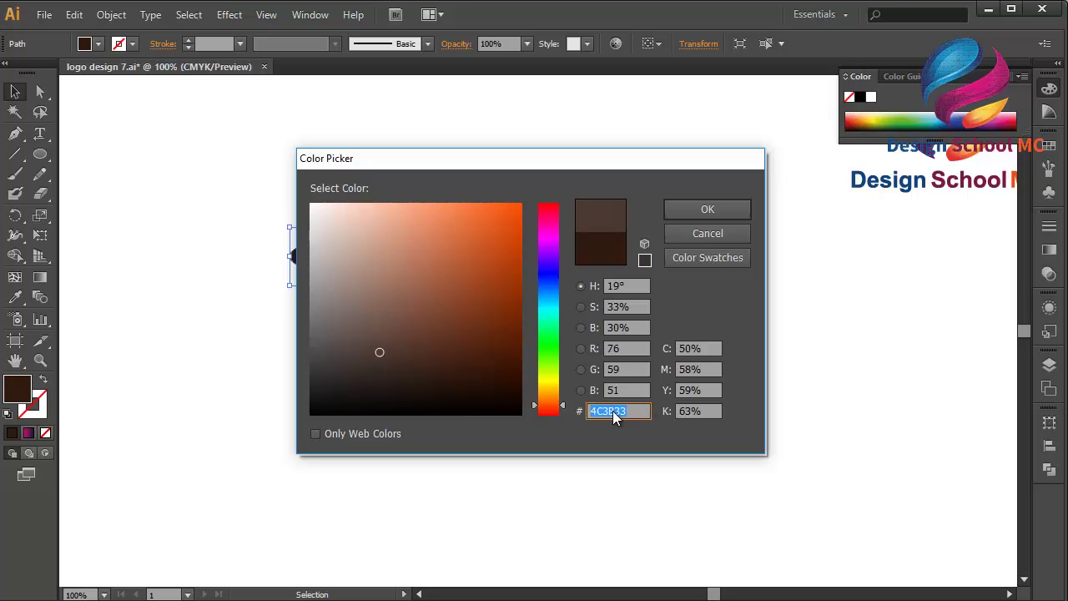
{"action": "right_click", "coordinate": [615, 417]}
{"action": "left_click", "coordinate": [517, 233]}
{"action": "left_click", "coordinate": [734, 208]}
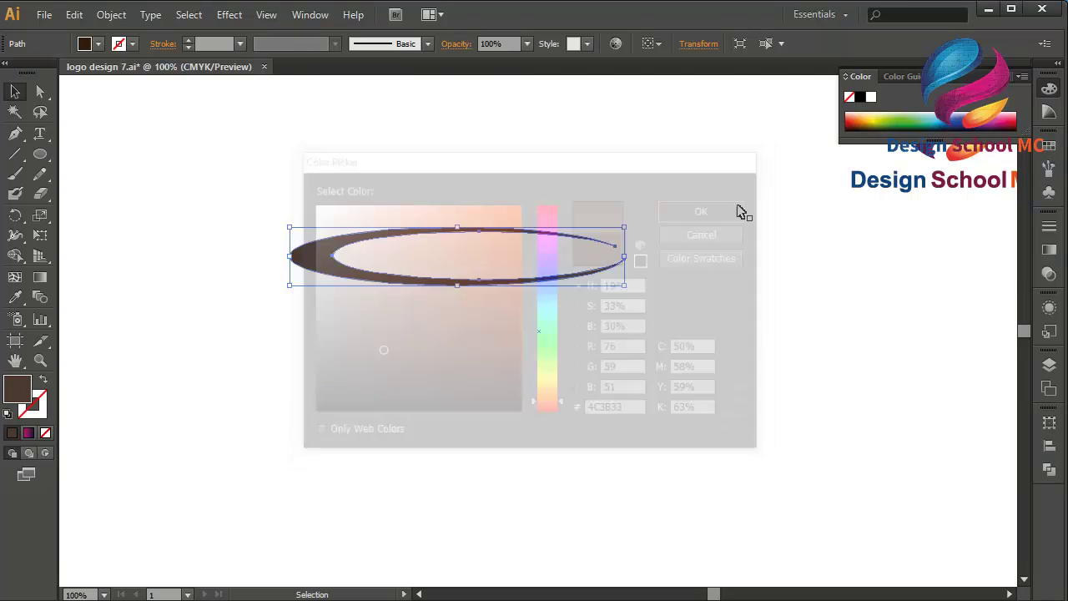
Paste #4C3B33 as the cup body's fill colour.
{"action": "left_click", "coordinate": [344, 365]}
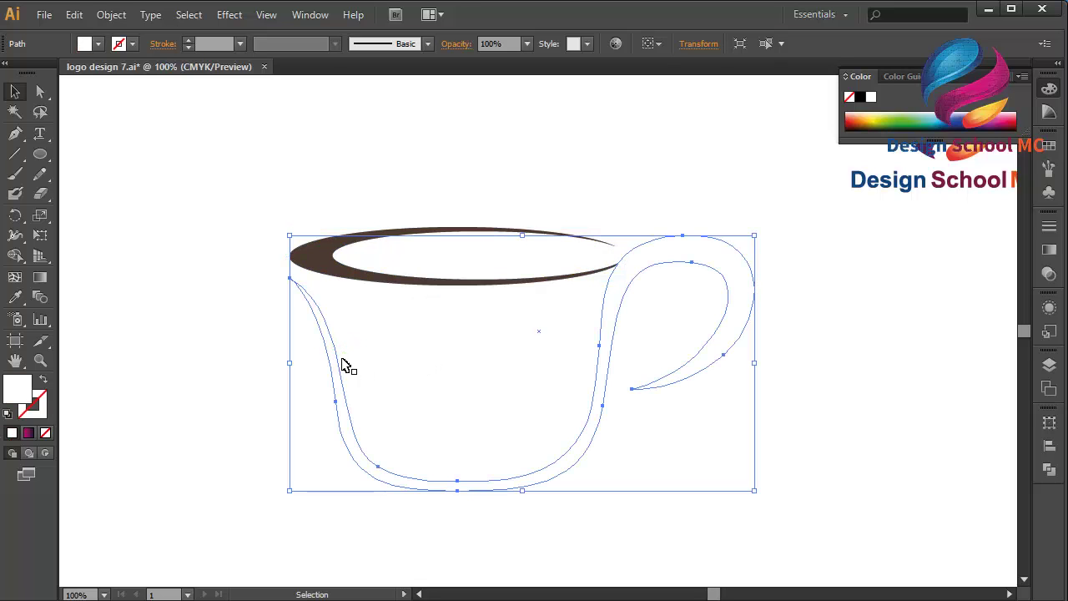
{"action": "double_click", "coordinate": [20, 392]}
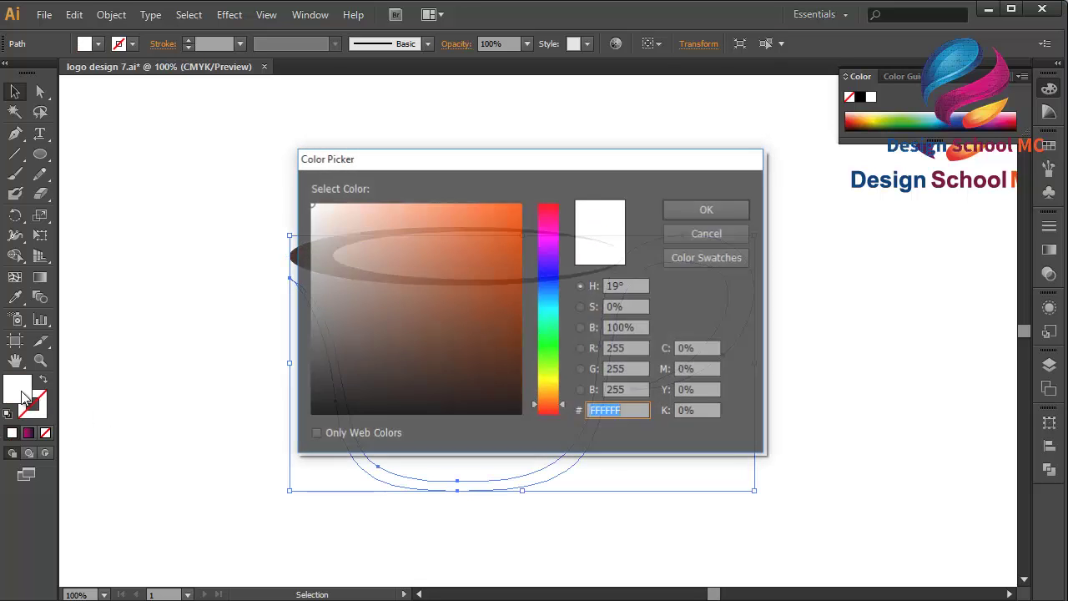
{"action": "right_click", "coordinate": [630, 411]}
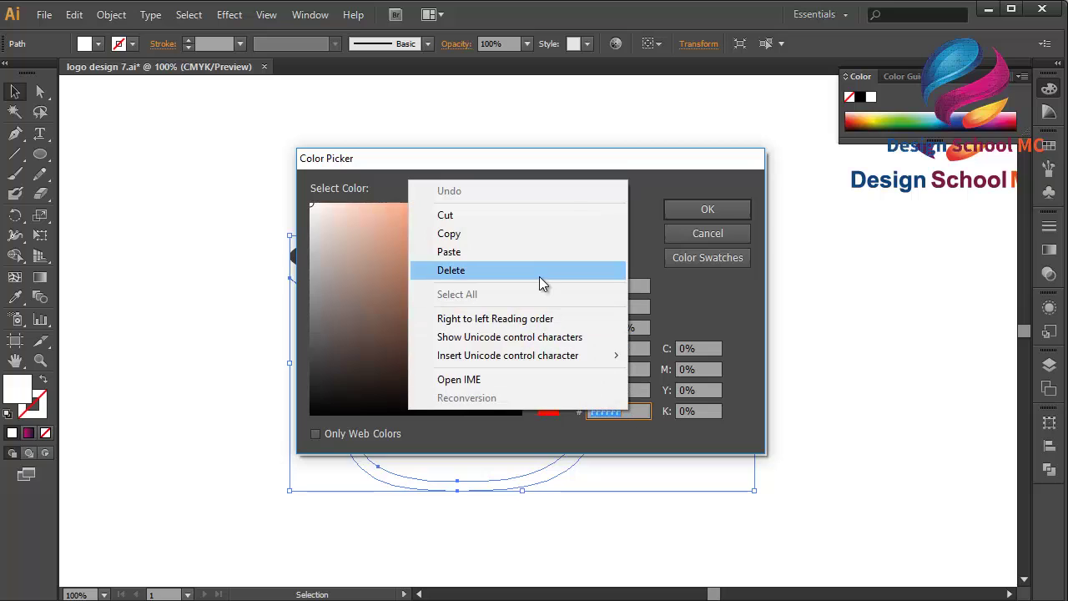
{"action": "left_click", "coordinate": [531, 259]}
{"action": "left_click", "coordinate": [708, 208]}
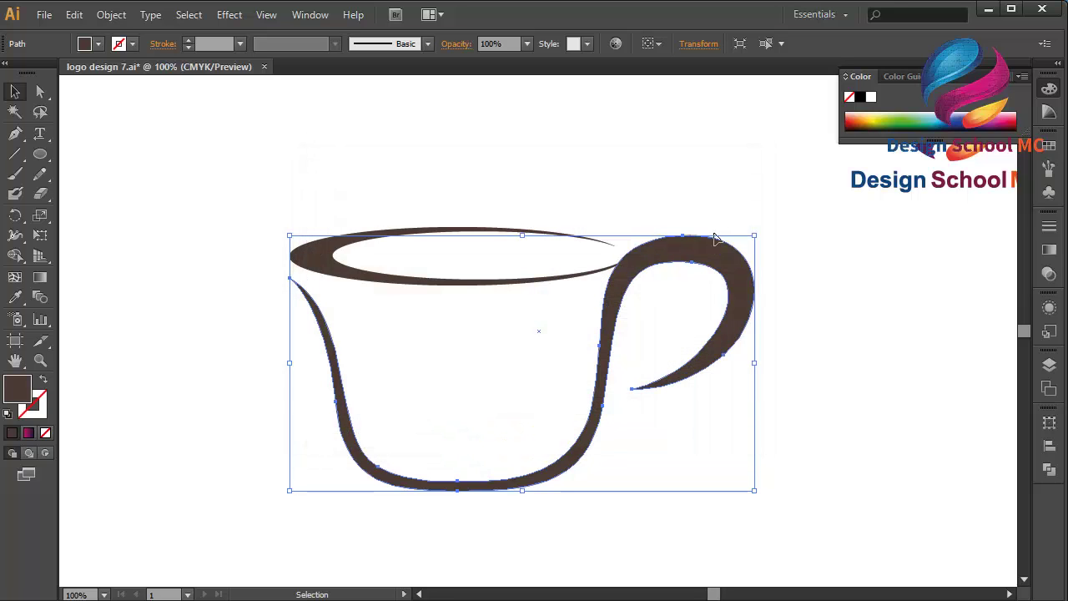
{"action": "left_click", "coordinate": [741, 401]}
{"action": "left_click", "coordinate": [724, 333]}
Shrink the cup body below the rim and reshape the handle's top curve.
{"action": "left_click_drag", "start_coordinate": [524, 237], "coordinate": [529, 262]}
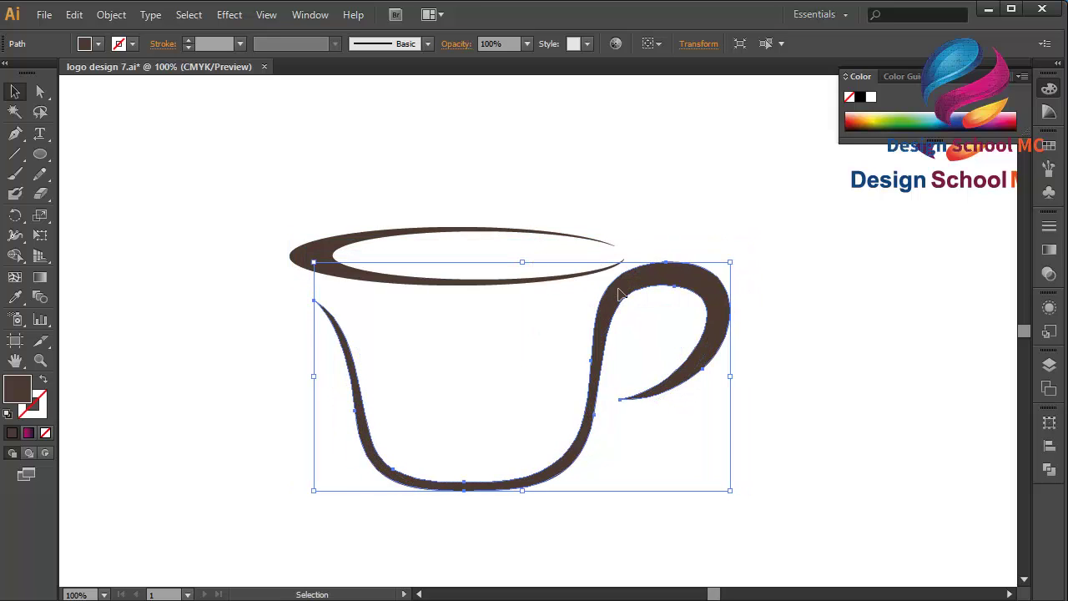
{"action": "left_click", "coordinate": [40, 91]}
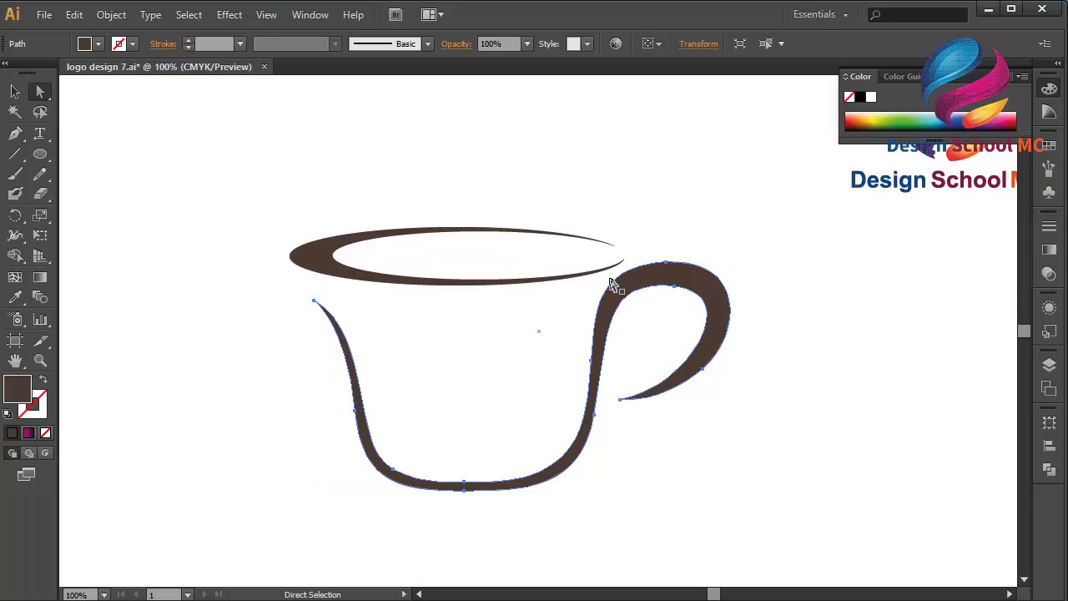
{"action": "left_click", "coordinate": [592, 366]}
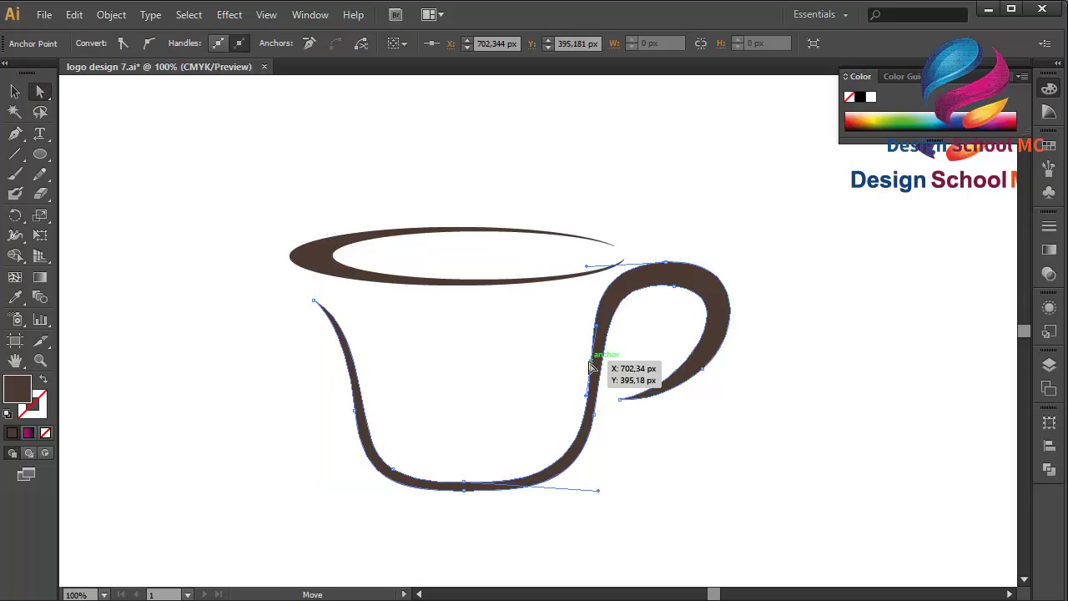
{"action": "left_click", "coordinate": [668, 265]}
{"action": "left_click_drag", "start_coordinate": [670, 269], "coordinate": [677, 270]}
{"action": "left_click_drag", "start_coordinate": [678, 274], "coordinate": [678, 275]}
{"action": "left_click_drag", "start_coordinate": [699, 382], "coordinate": [656, 409]}
{"action": "left_click_drag", "start_coordinate": [756, 273], "coordinate": [746, 273]}
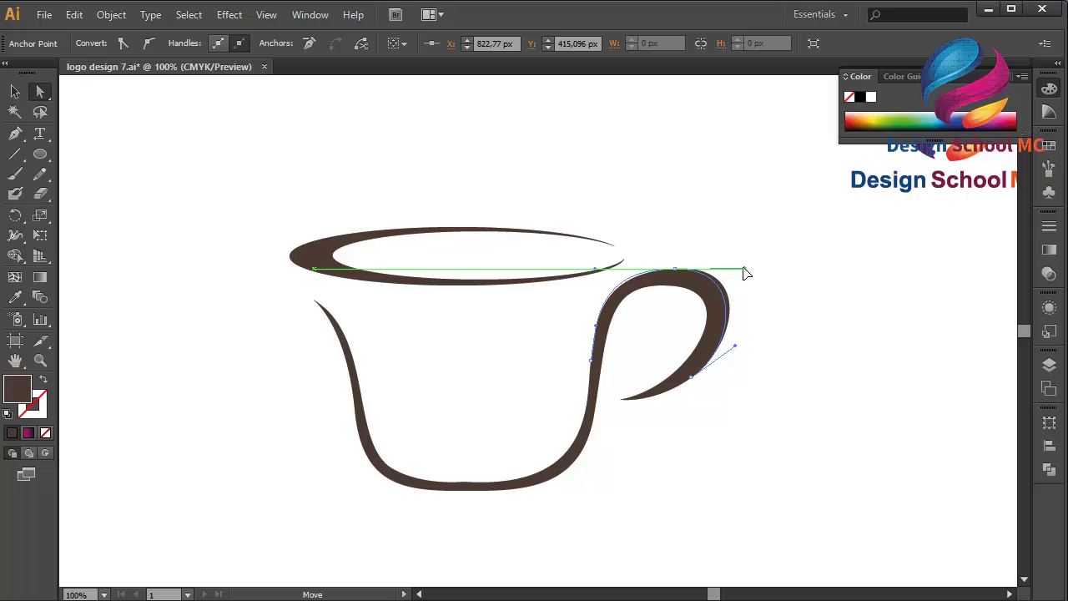
{"action": "left_click_drag", "start_coordinate": [749, 273], "coordinate": [748, 270]}
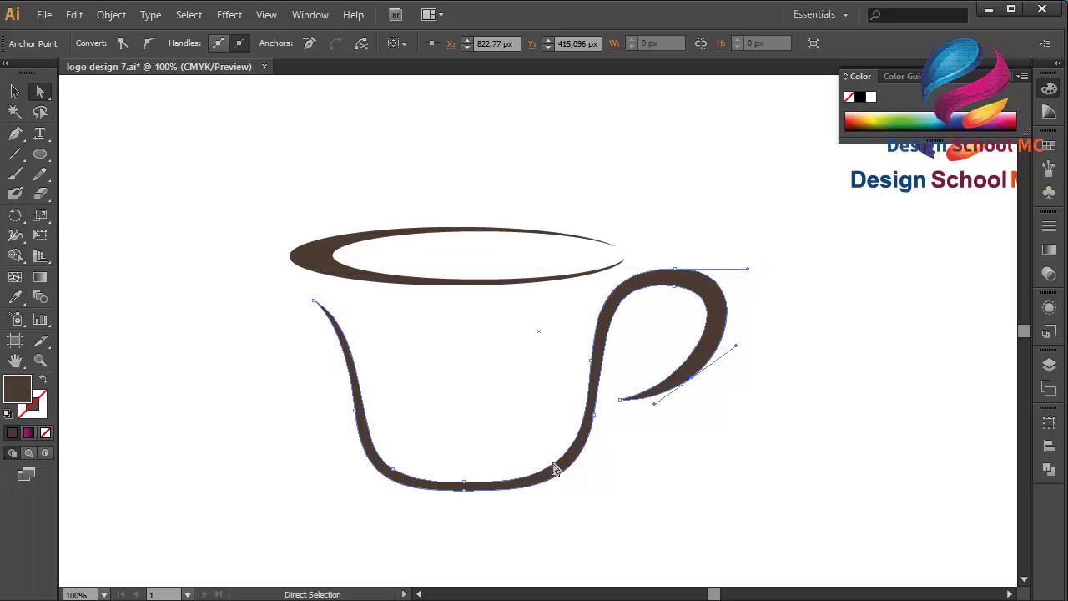
Smooth the cup body's bottom curve and shift the body slightly left.
{"action": "mouse_move", "coordinate": [465, 491]}
{"action": "left_mouse_down"}
{"action": "mouse_move", "coordinate": [473, 497]}
{"action": "mouse_move", "coordinate": [467, 491]}
{"action": "left_mouse_up"}
{"action": "left_click_drag", "start_coordinate": [599, 491], "coordinate": [600, 499]}
{"action": "left_click", "coordinate": [429, 487]}
{"action": "left_click_drag", "start_coordinate": [426, 489], "coordinate": [424, 489]}
{"action": "left_click", "coordinate": [406, 485]}
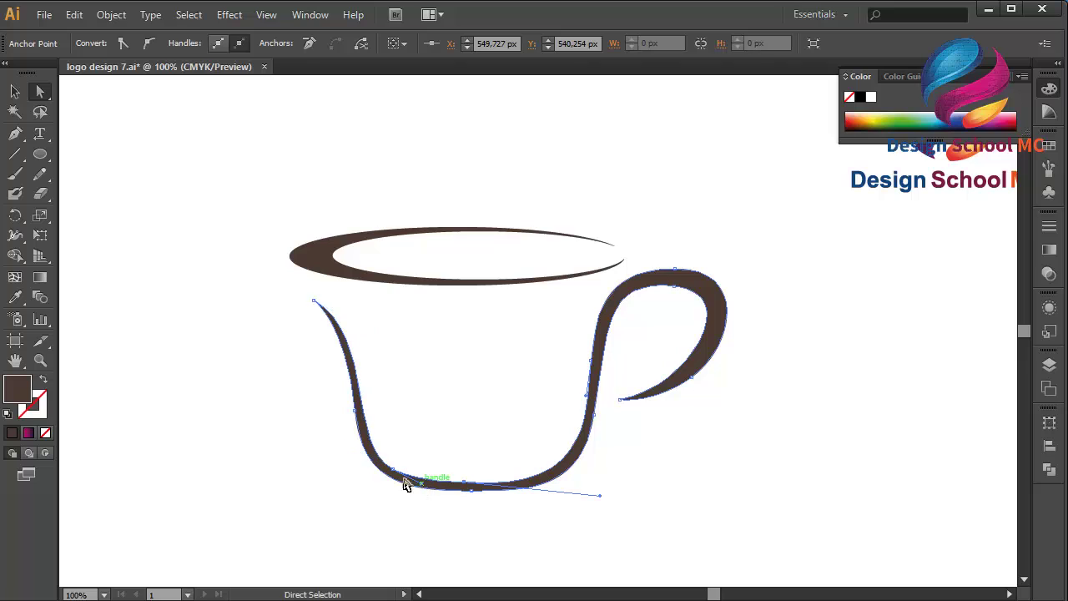
{"action": "left_click", "coordinate": [15, 91]}
{"action": "mouse_move", "coordinate": [656, 282]}
{"action": "left_mouse_down"}
{"action": "mouse_move", "coordinate": [641, 282]}
{"action": "mouse_move", "coordinate": [644, 294]}
{"action": "left_mouse_up"}
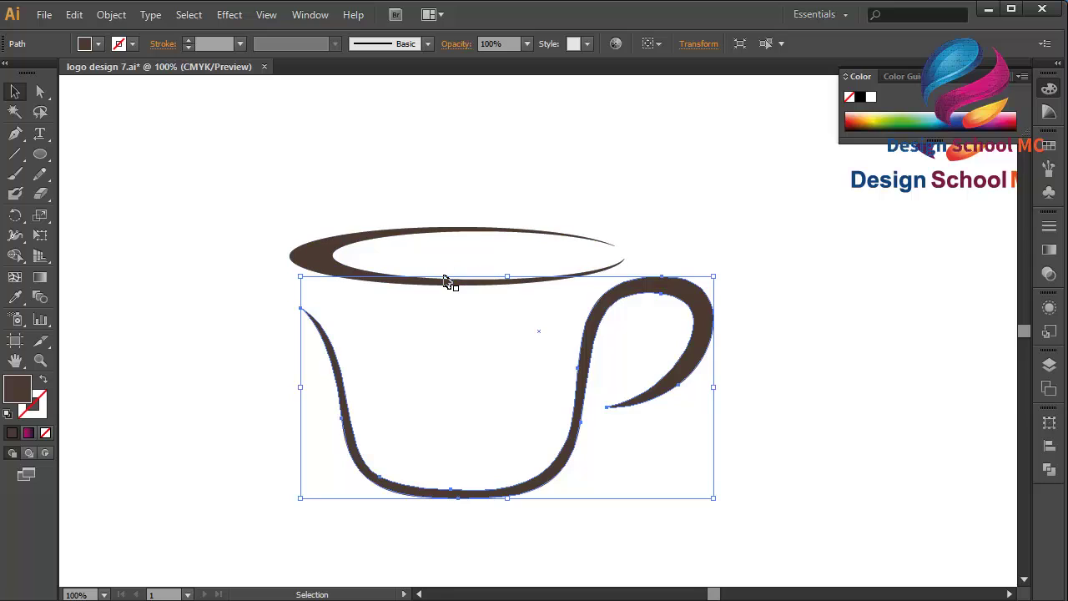
Zoom out and draw a large ellipse below the cup.
{"action": "key", "text": "ctrl+minus"}
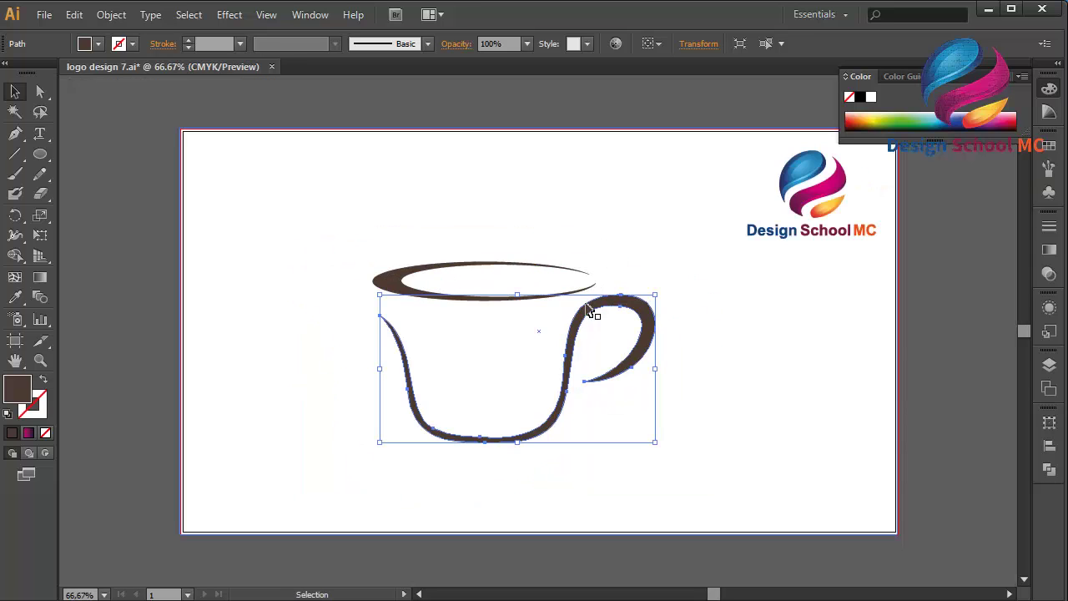
{"action": "left_click", "coordinate": [339, 367]}
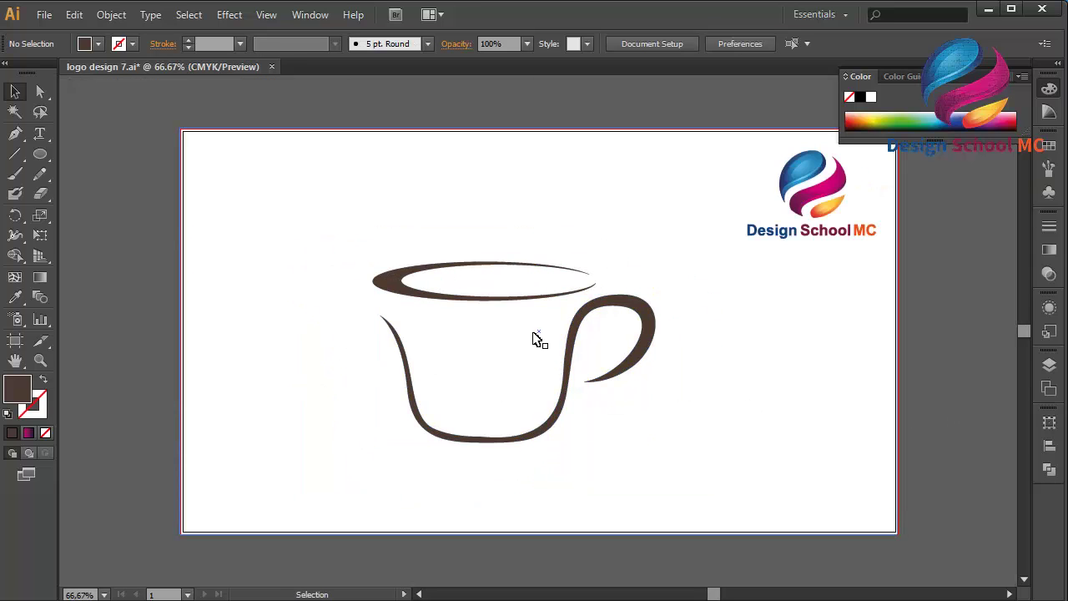
{"action": "left_click", "coordinate": [13, 138]}
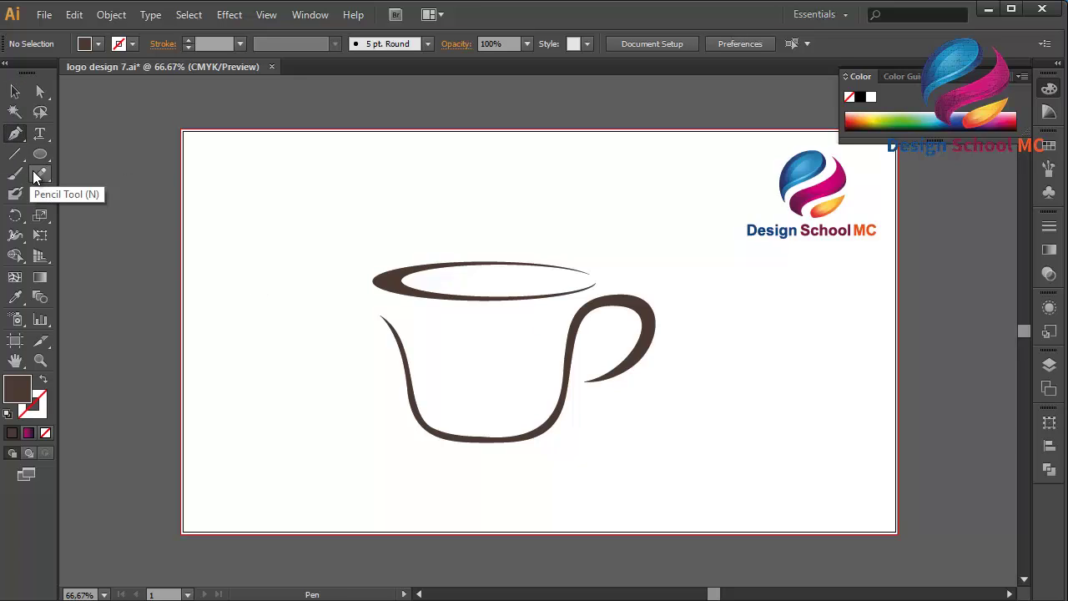
{"action": "left_click_drag", "start_coordinate": [40, 154], "coordinate": [113, 193]}
{"action": "left_click_drag", "start_coordinate": [246, 433], "coordinate": [585, 359]}
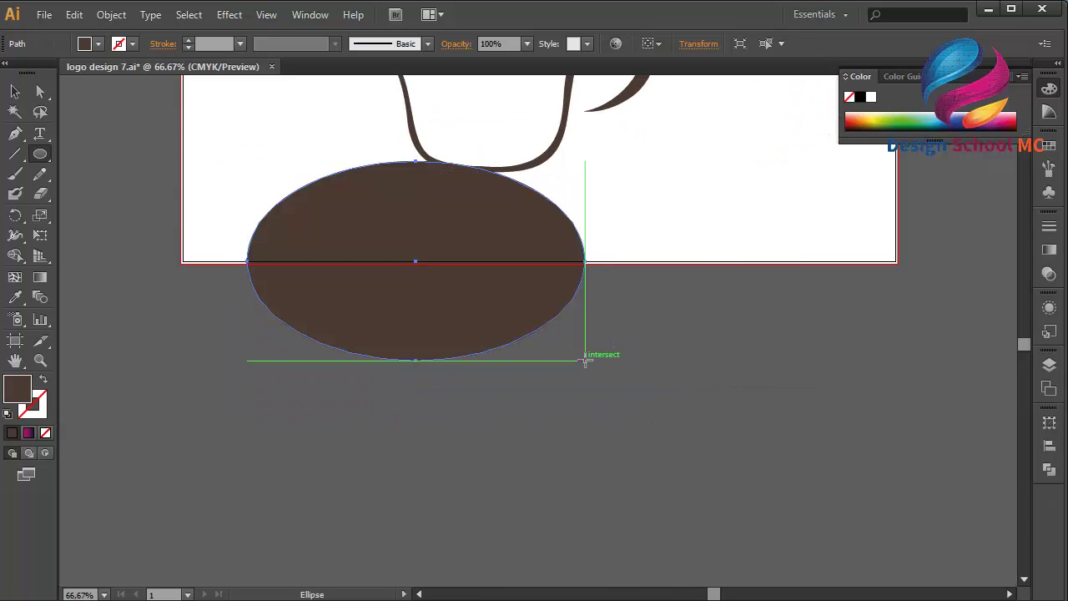
{"action": "left_click", "coordinate": [15, 92]}
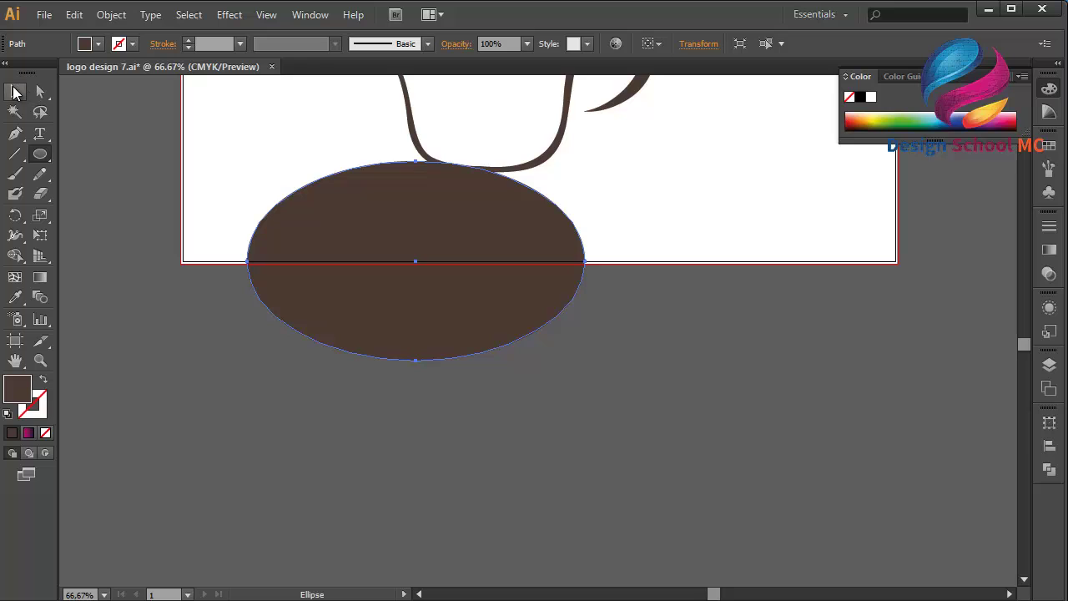
Paste a copy of the ellipse in front, shrink it and move it up slightly.
{"action": "left_click", "coordinate": [73, 16]}
{"action": "left_click", "coordinate": [118, 97]}
{"action": "left_click", "coordinate": [73, 15]}
{"action": "left_click", "coordinate": [144, 132]}
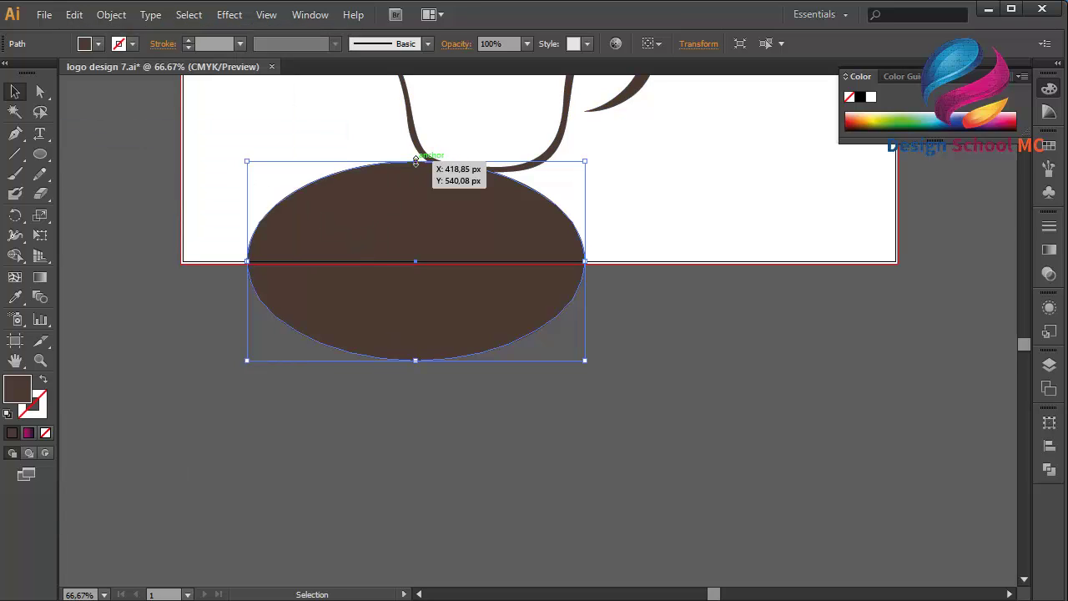
{"action": "left_click_drag", "start_coordinate": [416, 163], "coordinate": [416, 173]}
{"action": "mouse_move", "coordinate": [424, 218]}
{"action": "left_mouse_down"}
{"action": "mouse_move", "coordinate": [439, 209]}
{"action": "mouse_move", "coordinate": [426, 210]}
{"action": "left_mouse_up"}
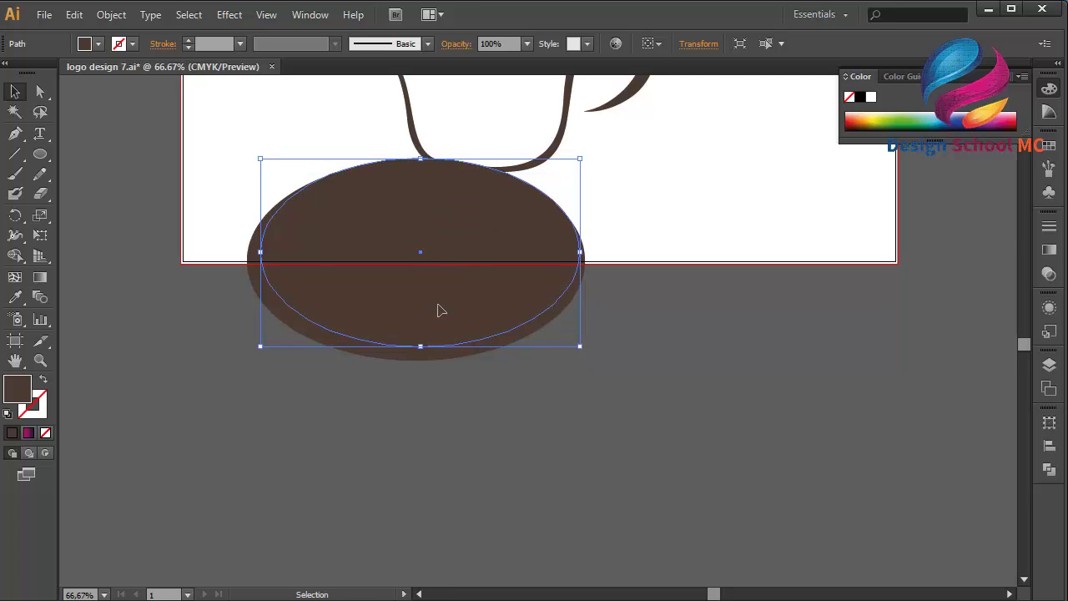
Cut the front ellipse out with Minus Front and move the crescent under the cup.
{"action": "left_click", "coordinate": [484, 359], "text": "shift"}
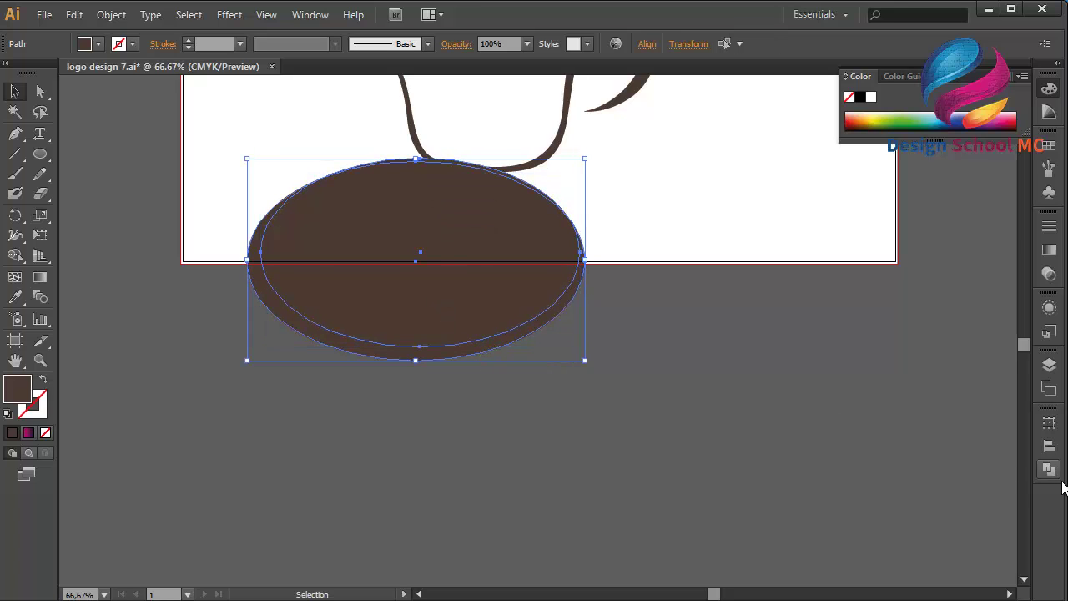
{"action": "left_click", "coordinate": [1049, 469]}
{"action": "left_click", "coordinate": [882, 448]}
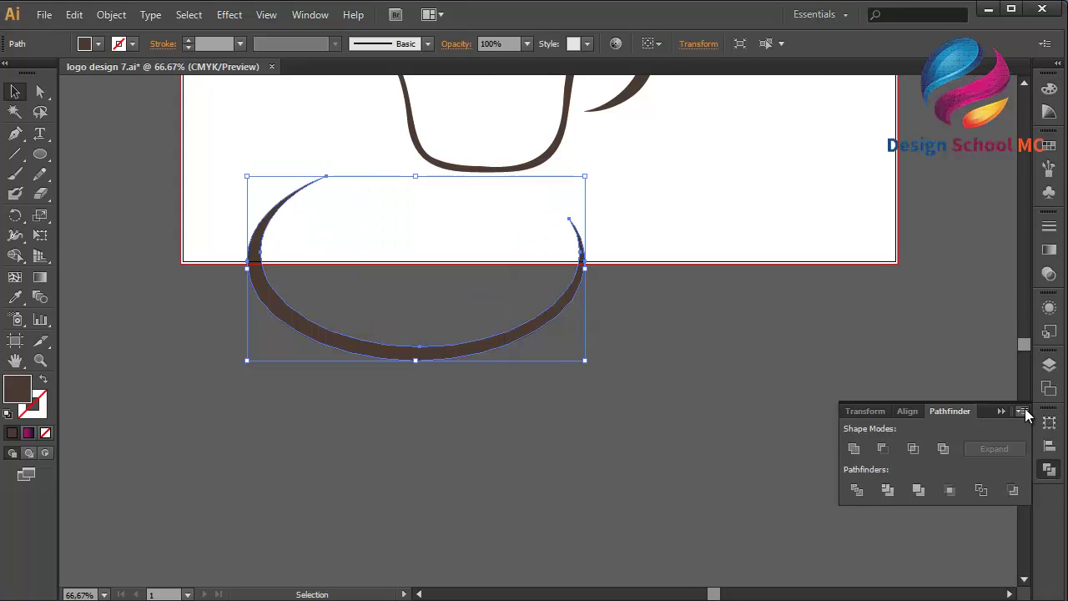
{"action": "left_click_drag", "start_coordinate": [475, 357], "coordinate": [544, 271]}
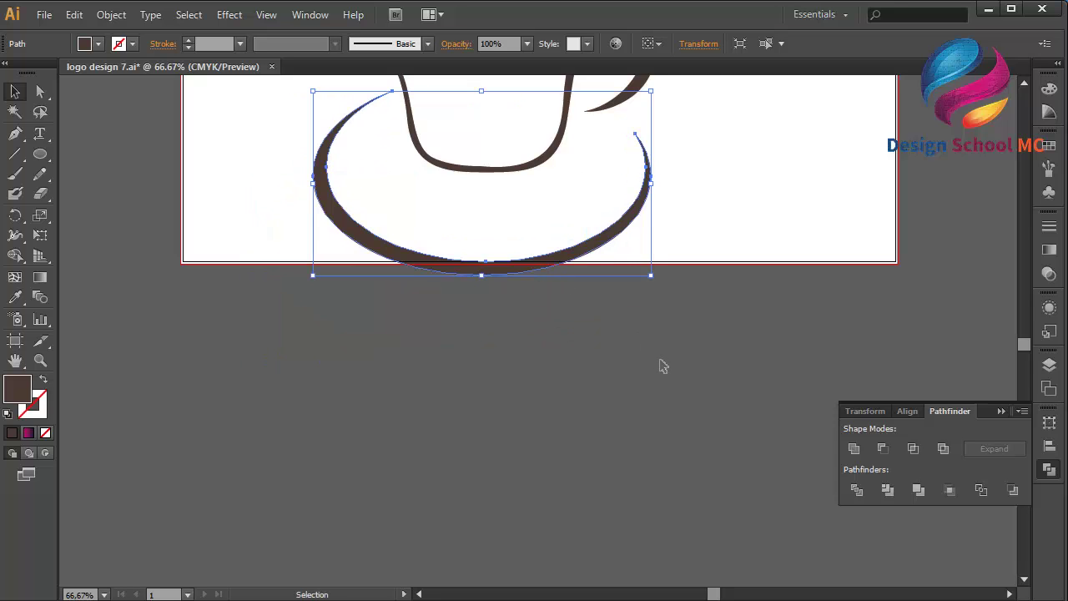
Scale the saucer crescent down to fit the cup and nudge it right.
{"action": "key", "text": "ctrl+minus"}
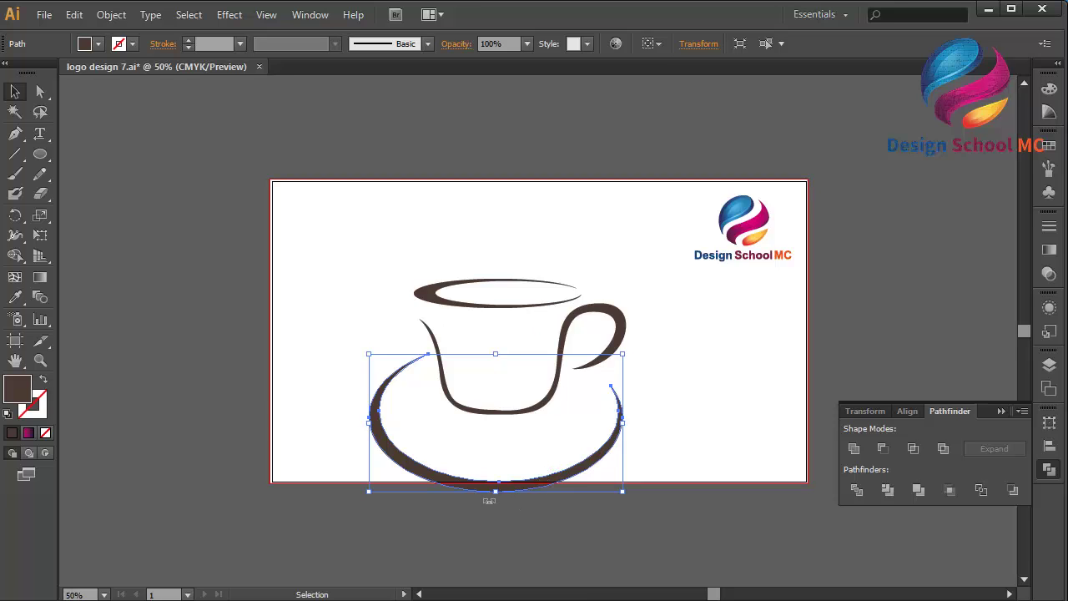
{"action": "left_click_drag", "start_coordinate": [497, 493], "coordinate": [470, 470]}
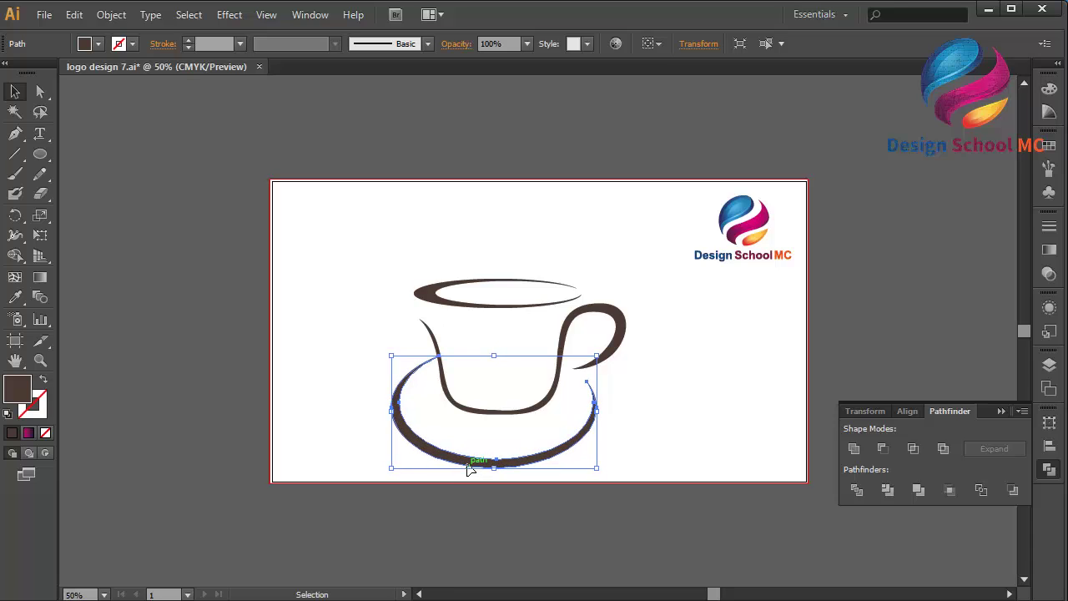
{"action": "key", "text": "Right"}
{"action": "key", "text": "Right"}
{"action": "key", "text": "Right"}
{"action": "key", "text": "Right"}
{"action": "key", "text": "Right"}
{"action": "key", "text": "Right"}
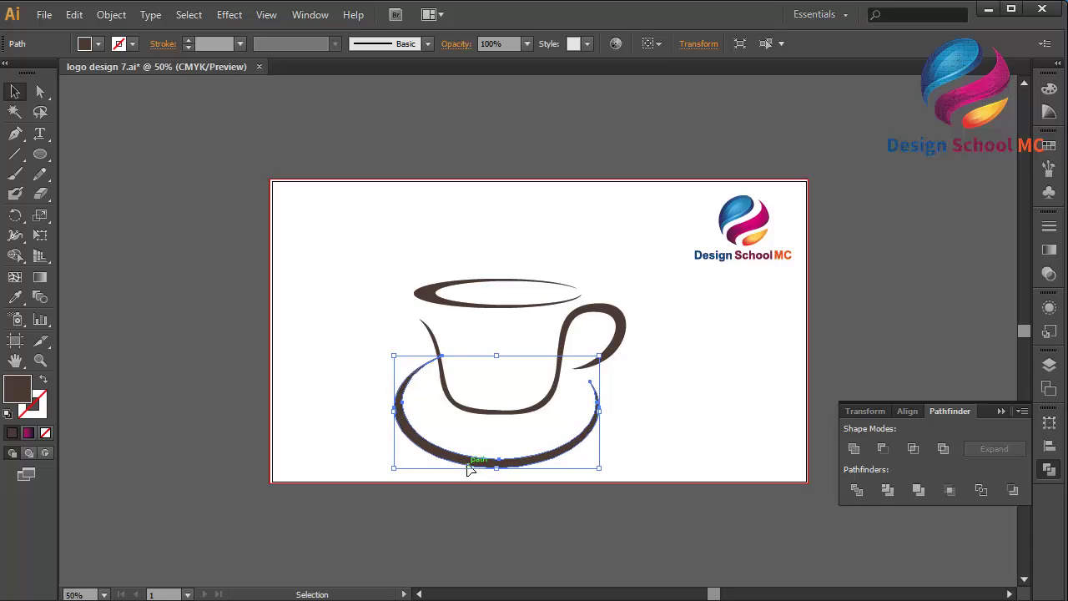
{"action": "left_click", "coordinate": [508, 546]}
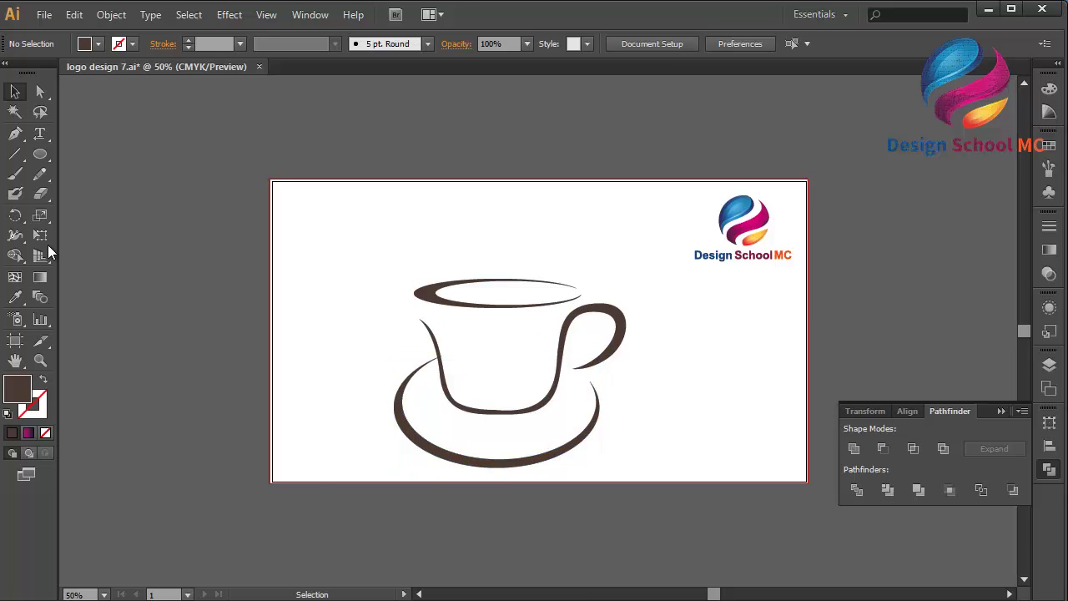
{"action": "left_click", "coordinate": [14, 134]}
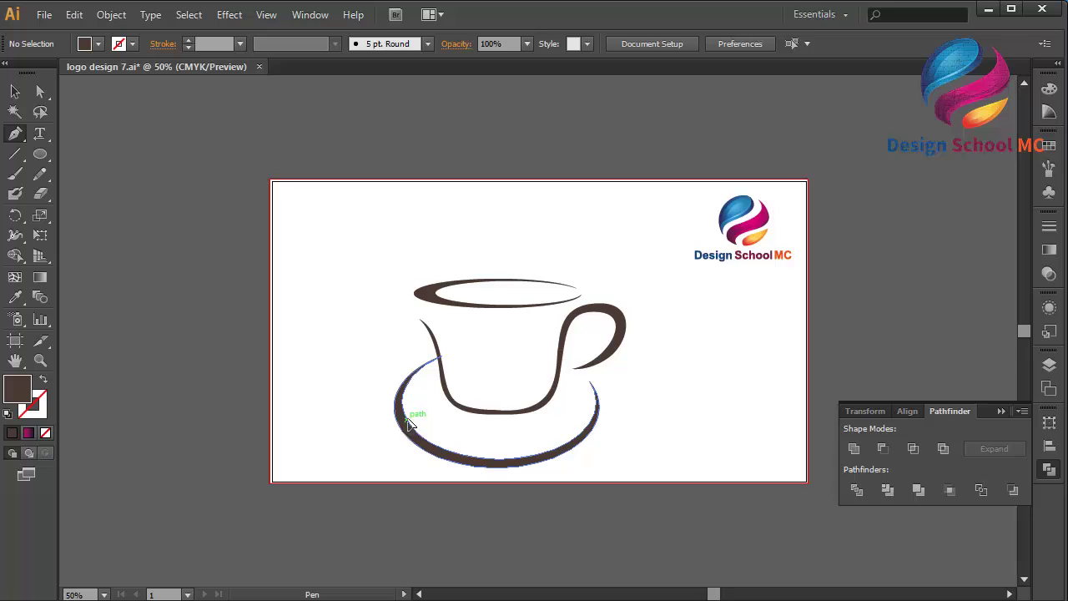
Draw a closed curved Pen shape covering the saucer's upper-left tip.
{"action": "left_click", "coordinate": [409, 424]}
{"action": "left_click_drag", "start_coordinate": [469, 340], "coordinate": [563, 312]}
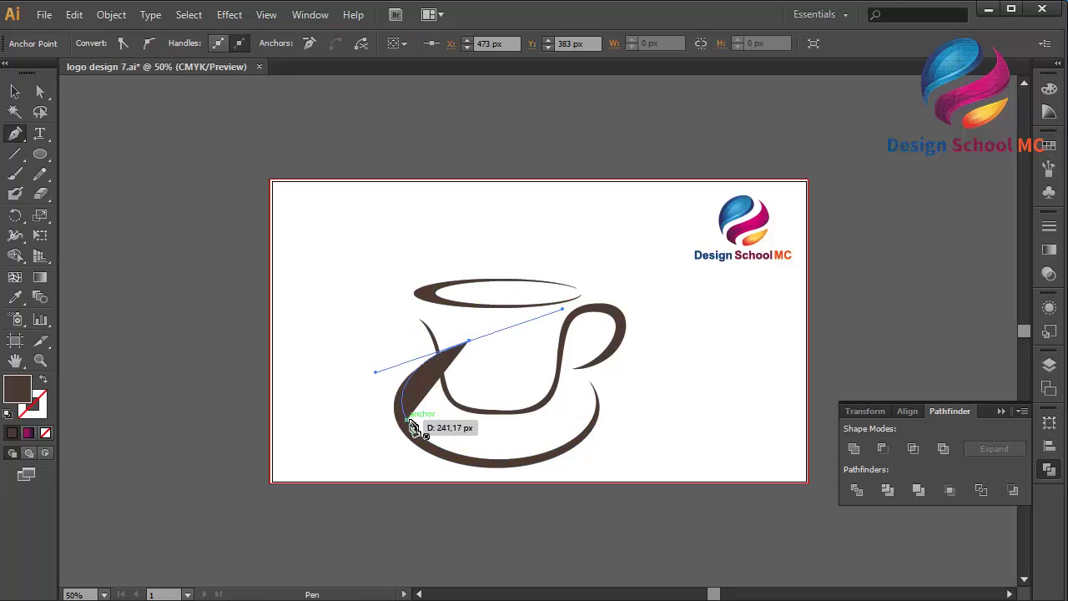
{"action": "left_click", "coordinate": [406, 419]}
Subtract the cutting shape from the saucer with Pathfinder Minus Front.
{"action": "left_click", "coordinate": [15, 92]}
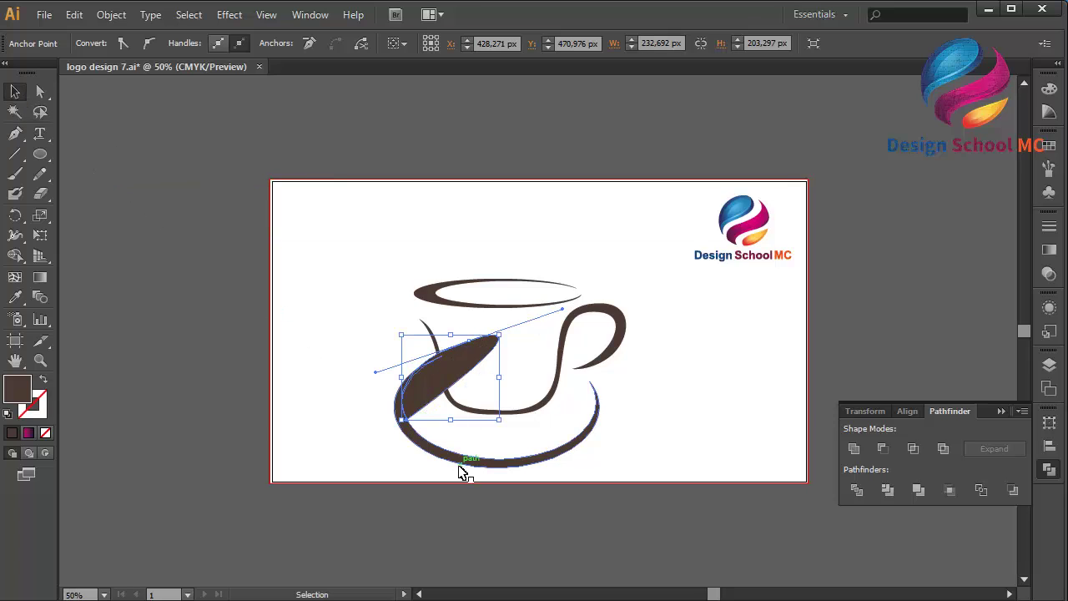
{"action": "left_click", "coordinate": [432, 456], "text": "shift"}
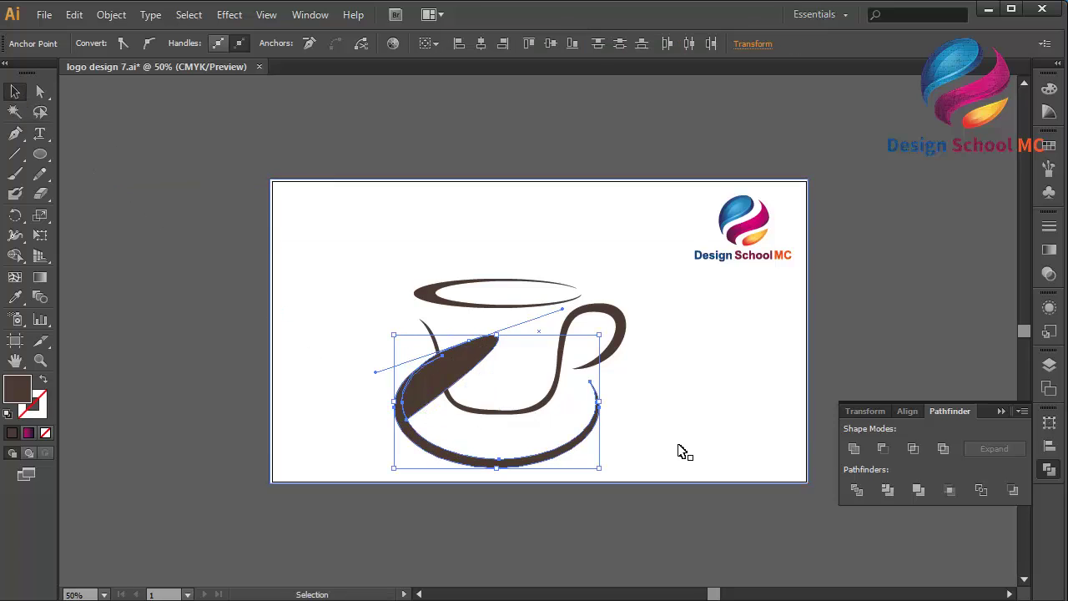
{"action": "left_click", "coordinate": [883, 451]}
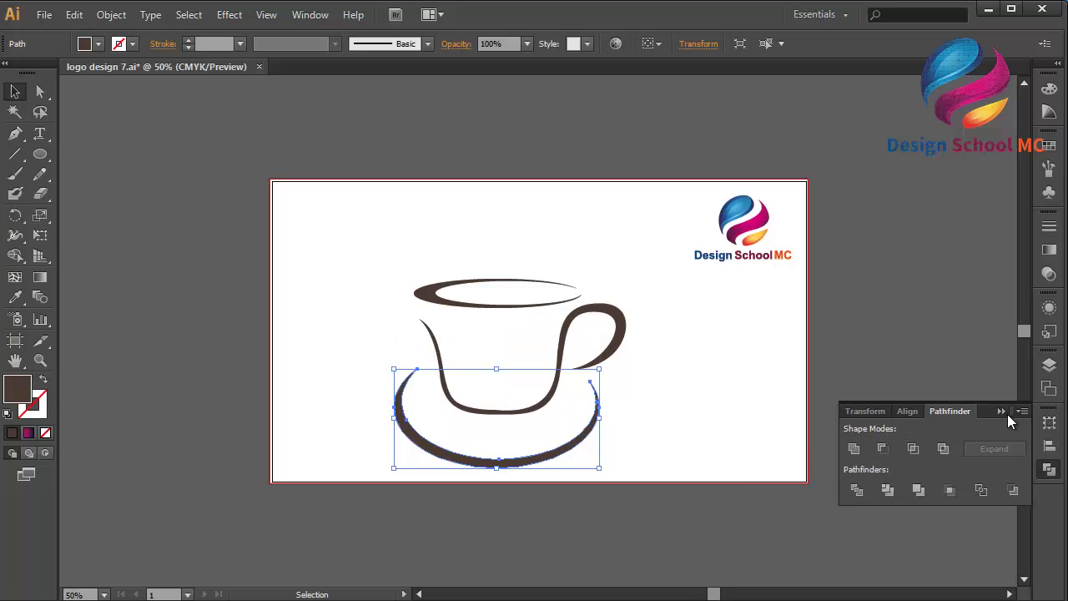
{"action": "left_click", "coordinate": [1002, 411]}
{"action": "left_click", "coordinate": [913, 415]}
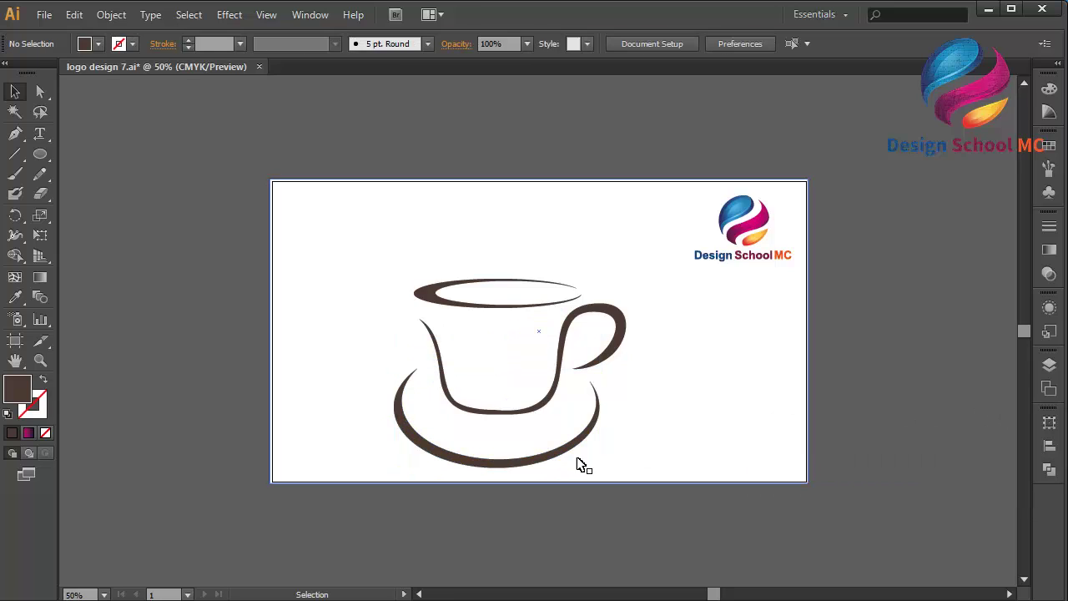
{"action": "left_click", "coordinate": [526, 465]}
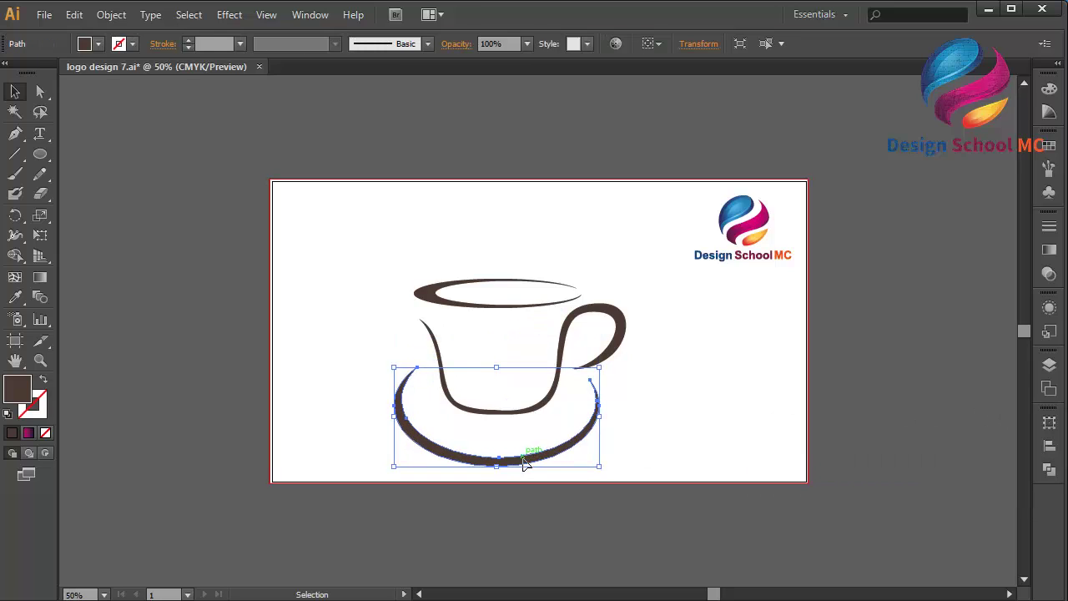
{"action": "left_click", "coordinate": [544, 536]}
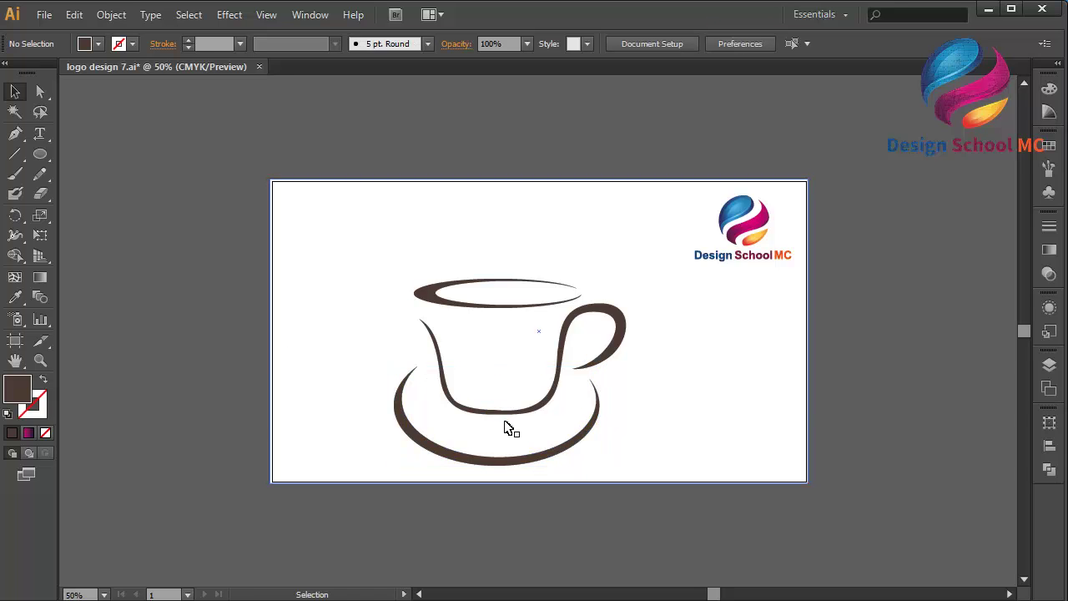
{"action": "left_click", "coordinate": [510, 473]}
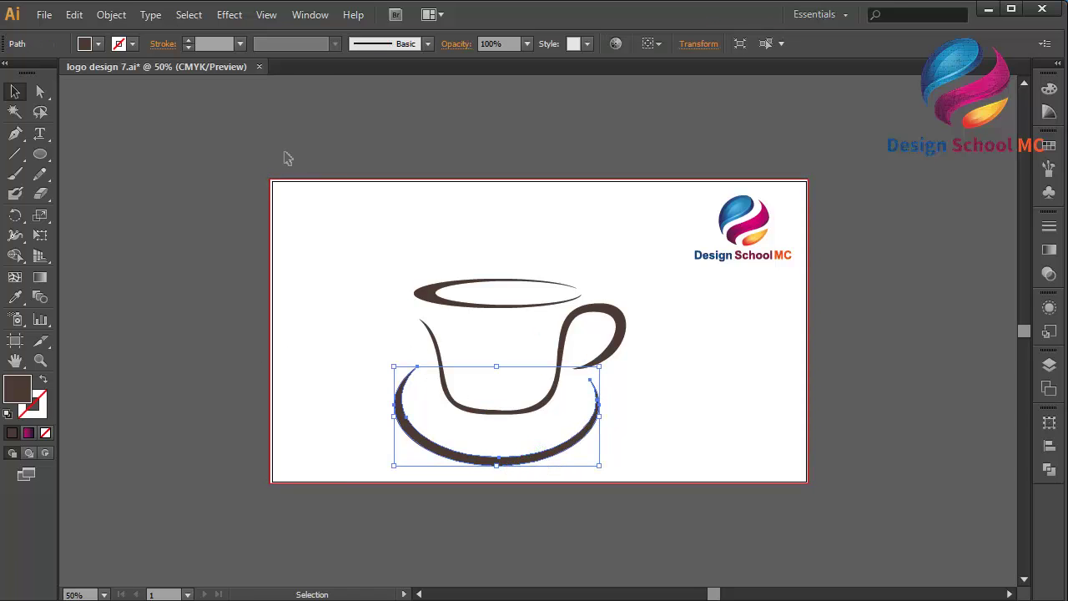
Copy the saucer, Paste in Front, and nudge the copy down two steps.
{"action": "left_click", "coordinate": [74, 14]}
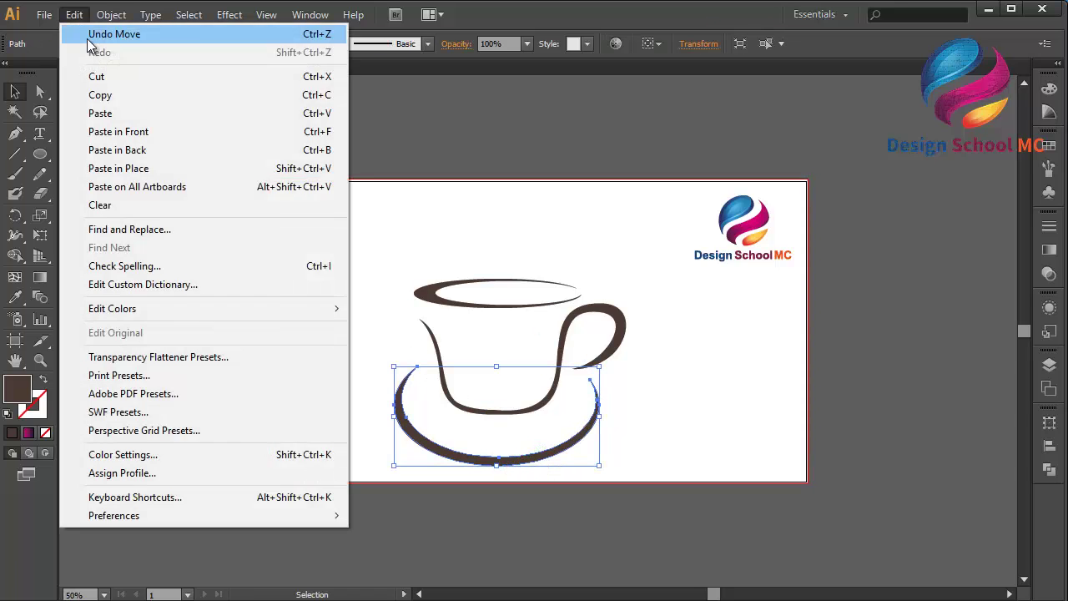
{"action": "left_click", "coordinate": [100, 94]}
{"action": "left_click", "coordinate": [74, 14]}
{"action": "left_click", "coordinate": [142, 139]}
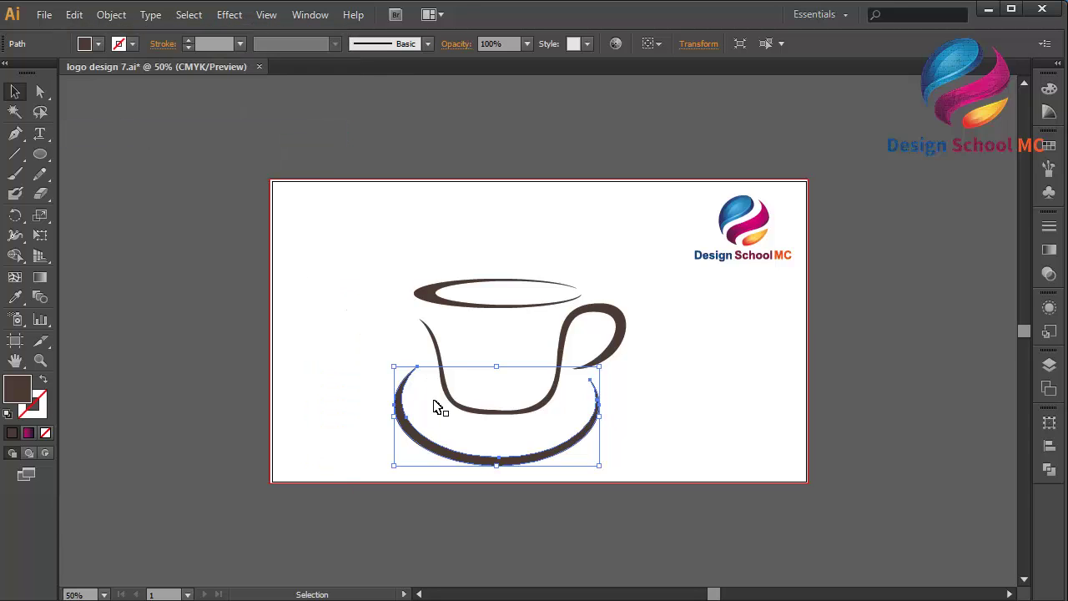
{"action": "key", "text": "Down"}
{"action": "key", "text": "Down"}
{"action": "key", "text": "Down"}
{"action": "key", "text": "Down"}
{"action": "key", "text": "Down"}
{"action": "key", "text": "Down"}
{"action": "key", "text": "Down"}
{"action": "key", "text": "Down"}
{"action": "key", "text": "Down"}
{"action": "key", "text": "Down"}
{"action": "key", "text": "Down"}
{"action": "key", "text": "Down"}
{"action": "key", "text": "Down"}
{"action": "key", "text": "Down"}
{"action": "key", "text": "Down"}
{"action": "key", "text": "Down"}
{"action": "key", "text": "Down"}
{"action": "key", "text": "Down"}
{"action": "key", "text": "Down"}
{"action": "key", "text": "Down"}
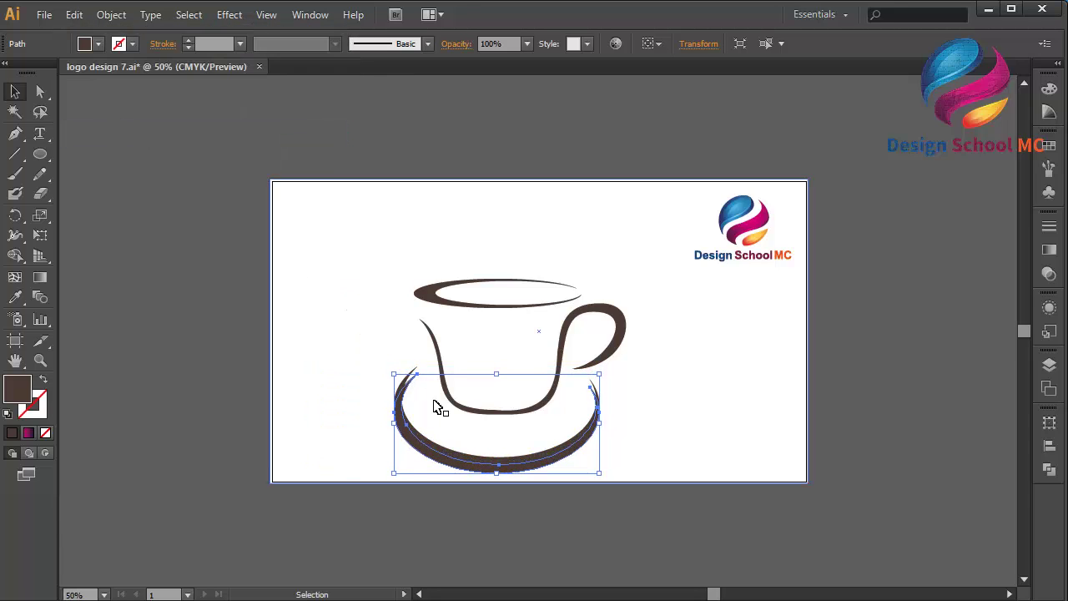
{"action": "key", "text": "Down"}
{"action": "key", "text": "Down"}
{"action": "key", "text": "Down"}
{"action": "key", "text": "Down"}
{"action": "key", "text": "Down"}
{"action": "key", "text": "Down"}
{"action": "key", "text": "Down"}
{"action": "key", "text": "Down"}
{"action": "key", "text": "Down"}
{"action": "key", "text": "Down"}
{"action": "key", "text": "Down"}
{"action": "key", "text": "Down"}
{"action": "key", "text": "Down"}
{"action": "key", "text": "Down"}
{"action": "key", "text": "Down"}
{"action": "key", "text": "Down"}
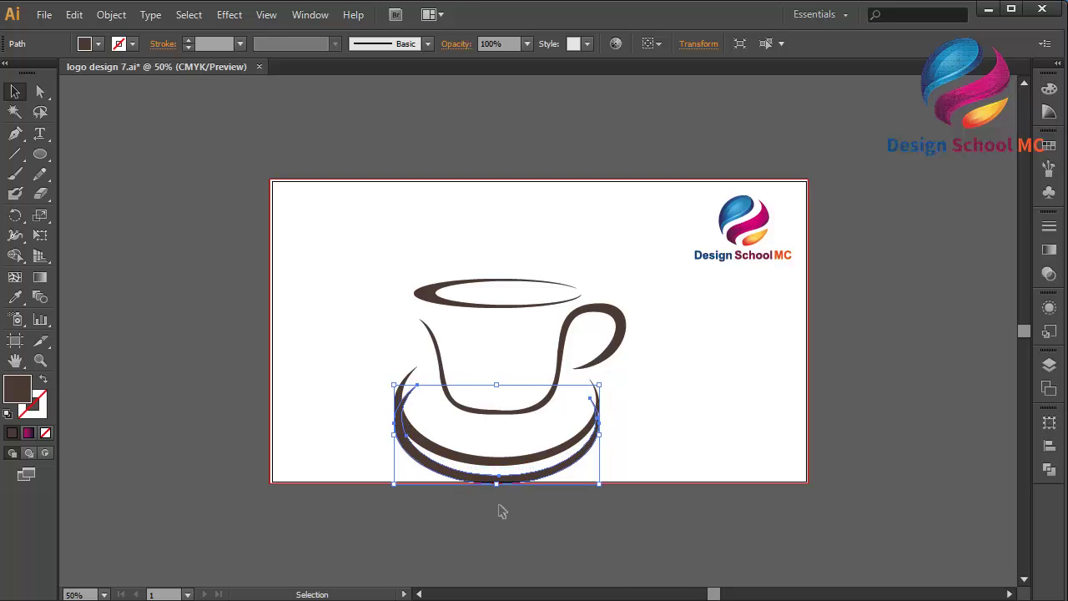
Shrink the saucer copy's height, lower it slightly, and widen it on both sides.
{"action": "left_click_drag", "start_coordinate": [495, 482], "coordinate": [495, 457]}
{"action": "key", "text": "Down"}
{"action": "key", "text": "Down"}
{"action": "key", "text": "Down"}
{"action": "key", "text": "Down"}
{"action": "key", "text": "Down"}
{"action": "key", "text": "Down"}
{"action": "key", "text": "Down"}
{"action": "key", "text": "Down"}
{"action": "key", "text": "Down"}
{"action": "key", "text": "Down"}
{"action": "key", "text": "Down"}
{"action": "key", "text": "Down"}
{"action": "key", "text": "Down"}
{"action": "key", "text": "Down"}
{"action": "key", "text": "Down"}
{"action": "key", "text": "Down"}
{"action": "key", "text": "Down"}
{"action": "key", "text": "Down"}
{"action": "key", "text": "Down"}
{"action": "key", "text": "Down"}
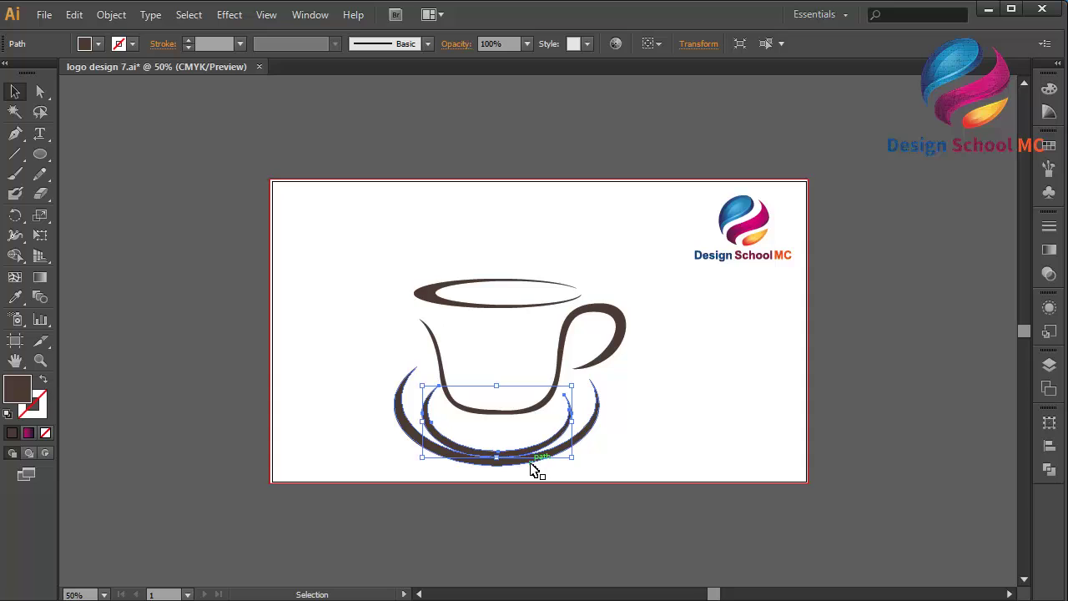
{"action": "key", "text": "Down"}
{"action": "key", "text": "Down"}
{"action": "key", "text": "Down"}
{"action": "key", "text": "Down"}
{"action": "key", "text": "Down"}
{"action": "key", "text": "Down"}
{"action": "key", "text": "Down"}
{"action": "key", "text": "Down"}
{"action": "key", "text": "Down"}
{"action": "key", "text": "Down"}
{"action": "key", "text": "Down"}
{"action": "key", "text": "Down"}
{"action": "key", "text": "Down"}
{"action": "key", "text": "Down"}
{"action": "key", "text": "Down"}
{"action": "key", "text": "Down"}
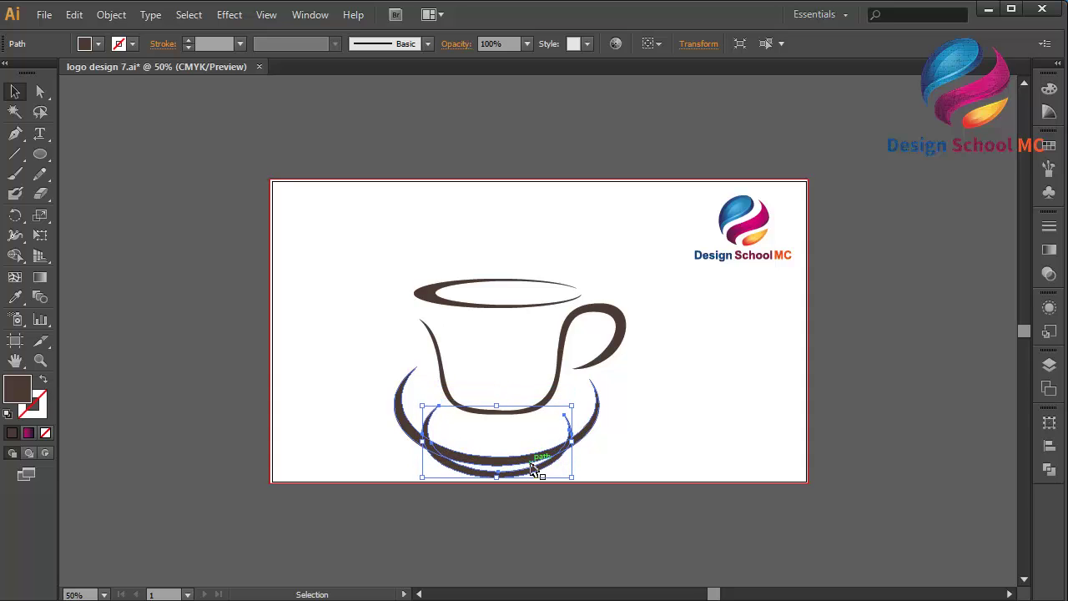
{"action": "left_click_drag", "start_coordinate": [571, 442], "coordinate": [601, 442]}
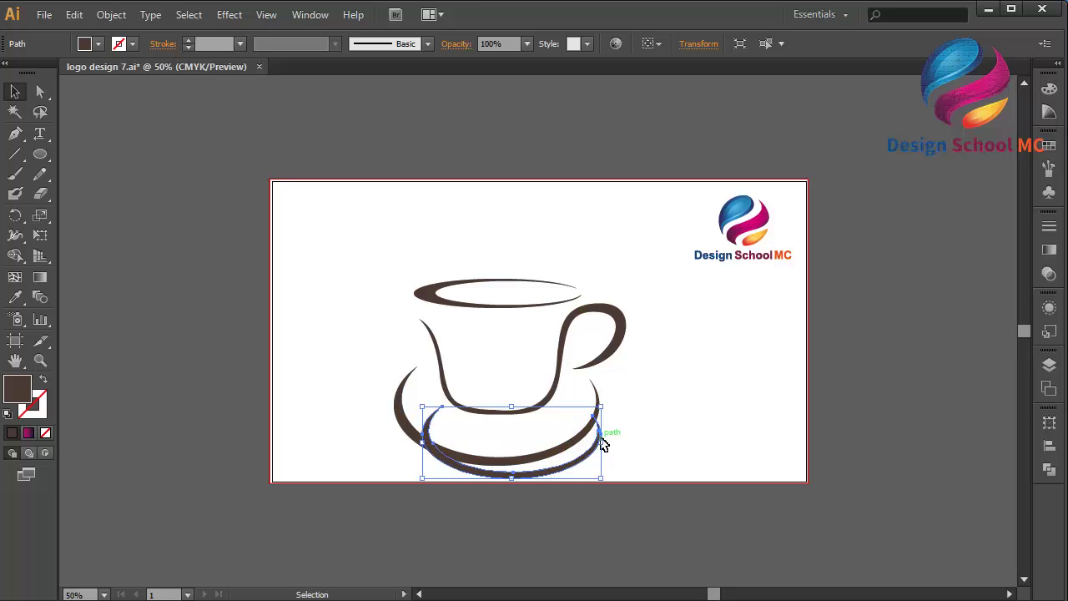
{"action": "left_click_drag", "start_coordinate": [423, 441], "coordinate": [389, 439]}
{"action": "left_click", "coordinate": [504, 531]}
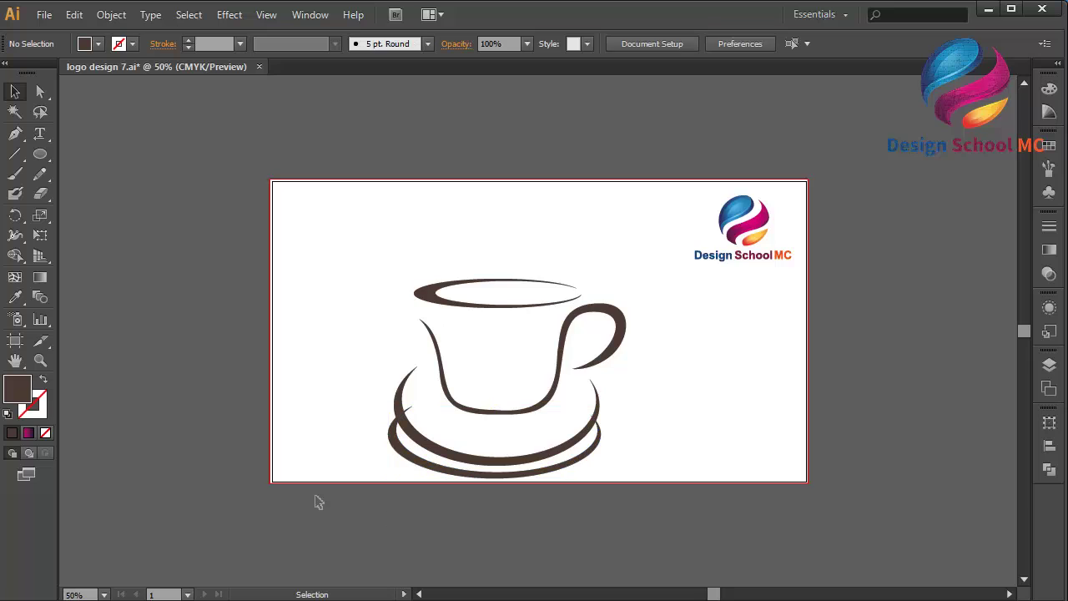
Draw a large dark brown ellipse and position it over the saucers.
{"action": "left_click", "coordinate": [42, 158]}
{"action": "left_click_drag", "start_coordinate": [322, 161], "coordinate": [611, 315]}
{"action": "key", "text": "v"}
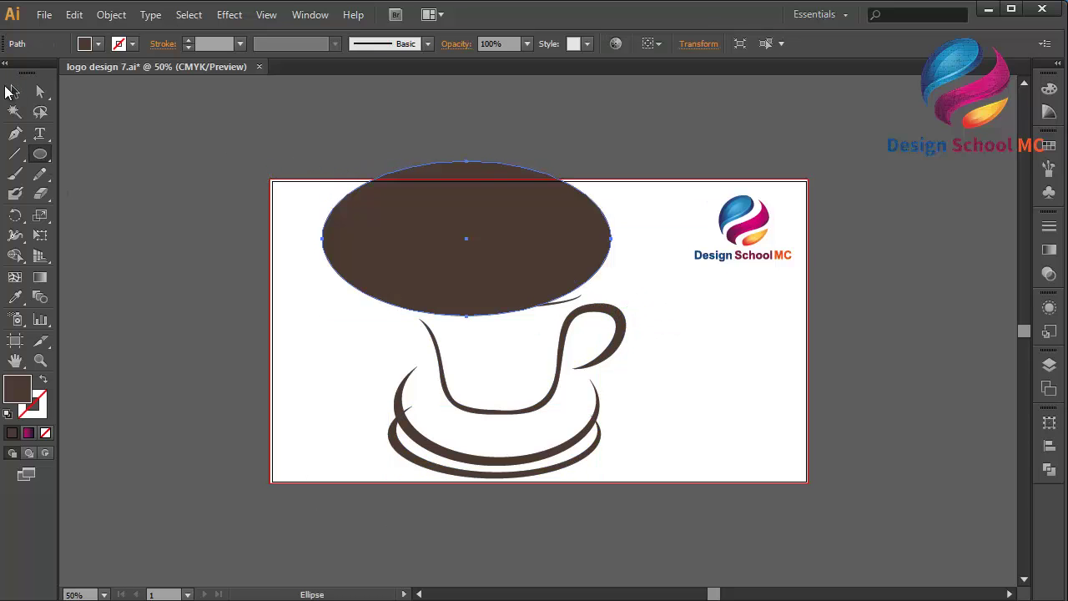
{"action": "left_click_drag", "start_coordinate": [539, 220], "coordinate": [565, 378]}
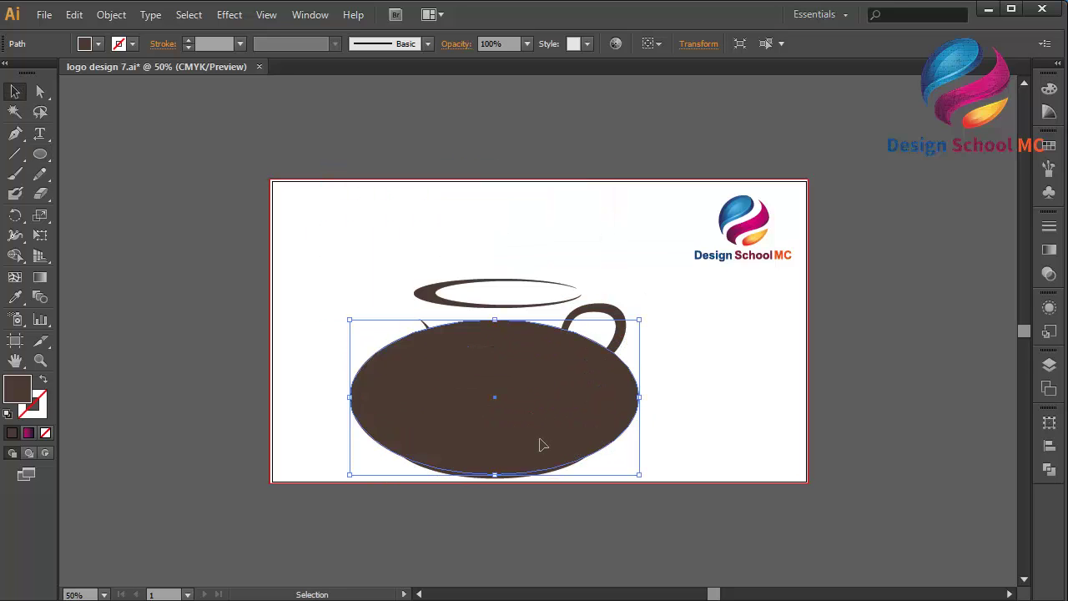
{"action": "key", "text": "Up"}
{"action": "key", "text": "Up"}
{"action": "key", "text": "Up"}
{"action": "key", "text": "Up"}
{"action": "key", "text": "Up"}
{"action": "key", "text": "Up"}
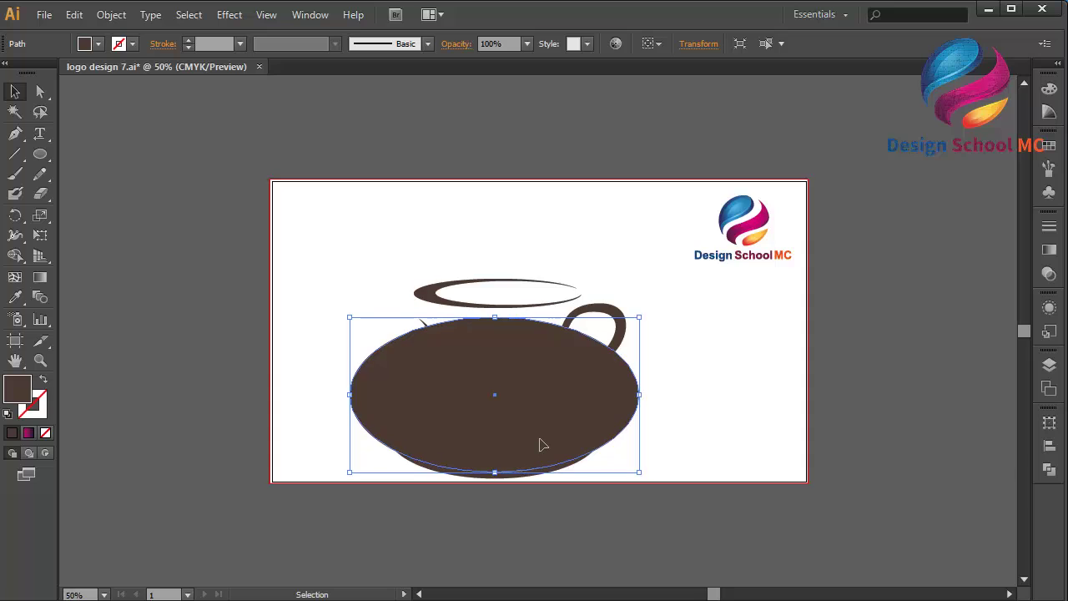
Subtract the ellipse from the lower saucer copy with Pathfinder Minus Front.
{"action": "left_click", "coordinate": [518, 481], "text": "shift"}
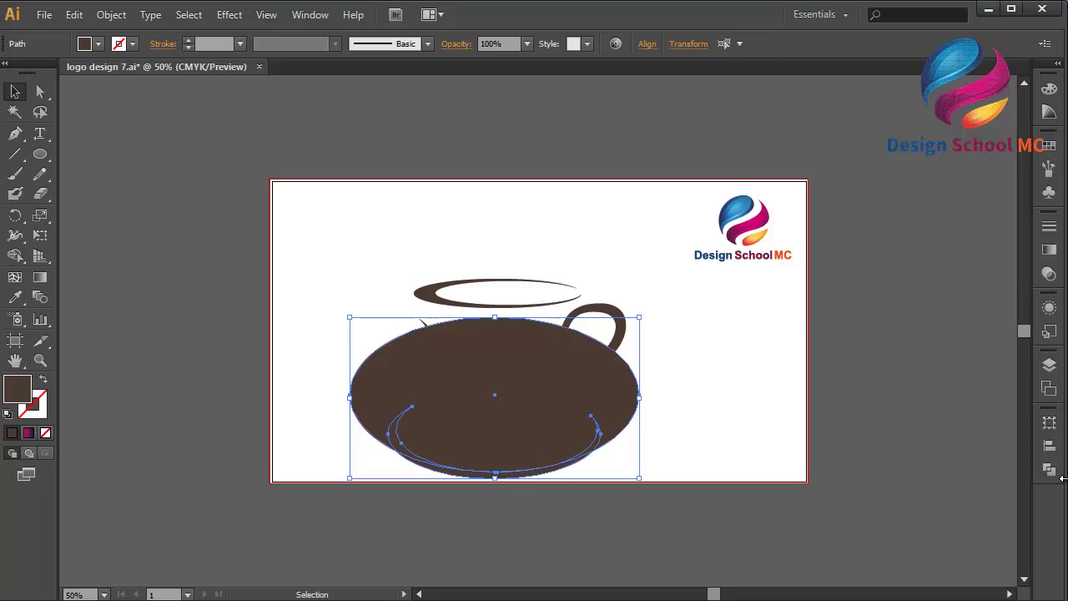
{"action": "left_click", "coordinate": [1053, 474]}
{"action": "left_click", "coordinate": [883, 449]}
{"action": "left_click", "coordinate": [770, 513]}
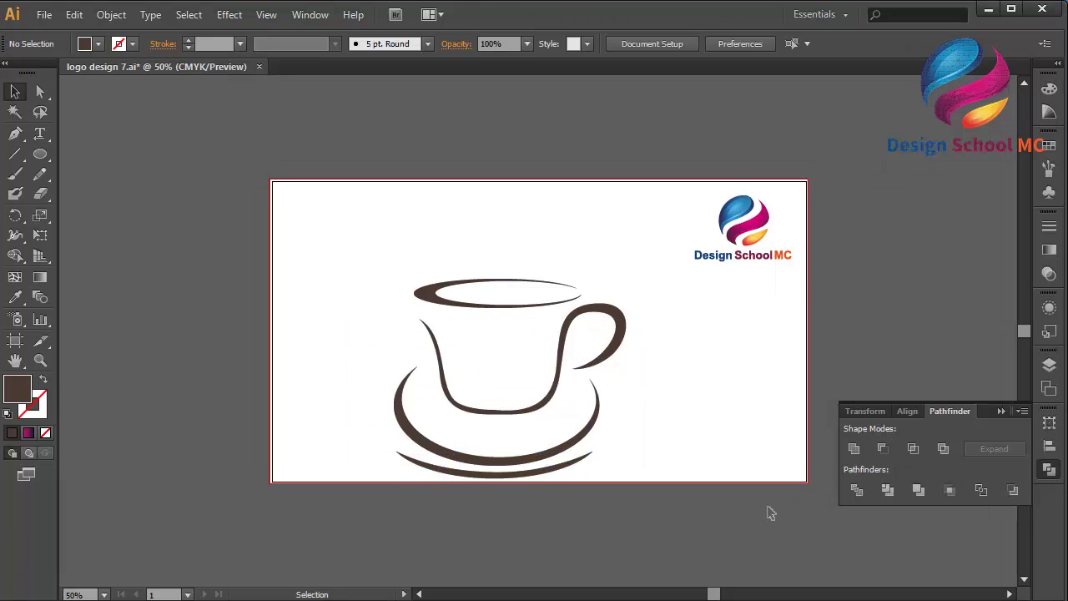
{"action": "left_click", "coordinate": [1002, 411]}
At 100% zoom, raise the bottom crescent's right end anchor and adjust its curve.
{"action": "key", "text": "ctrl+equal"}
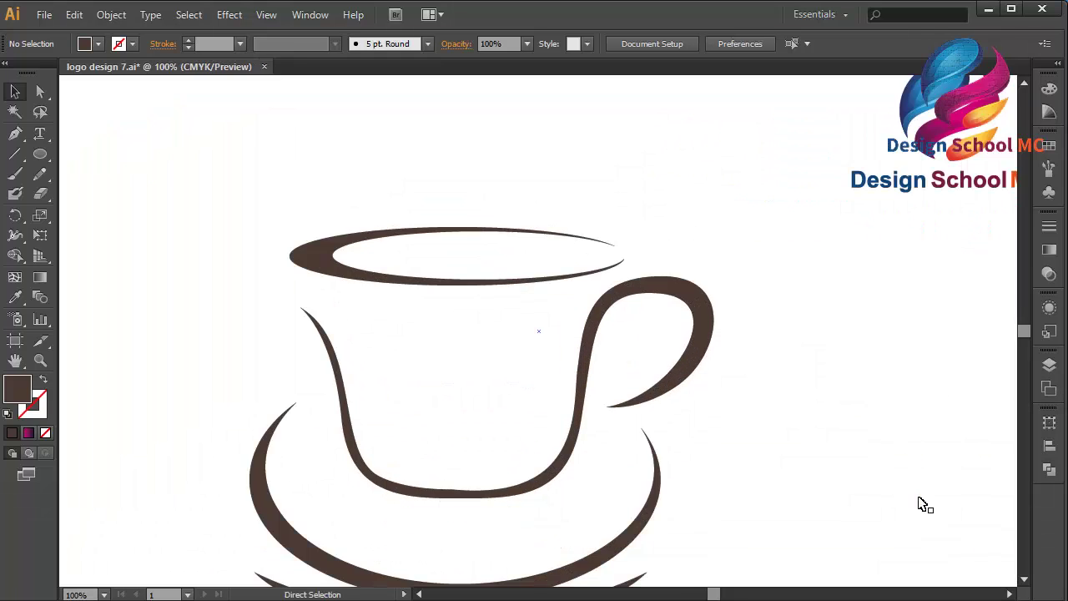
{"action": "scroll", "coordinate": [923, 504], "scroll_direction": "up", "scroll_amount": 3}
{"action": "scroll", "coordinate": [923, 504], "scroll_direction": "down", "scroll_amount": 5}
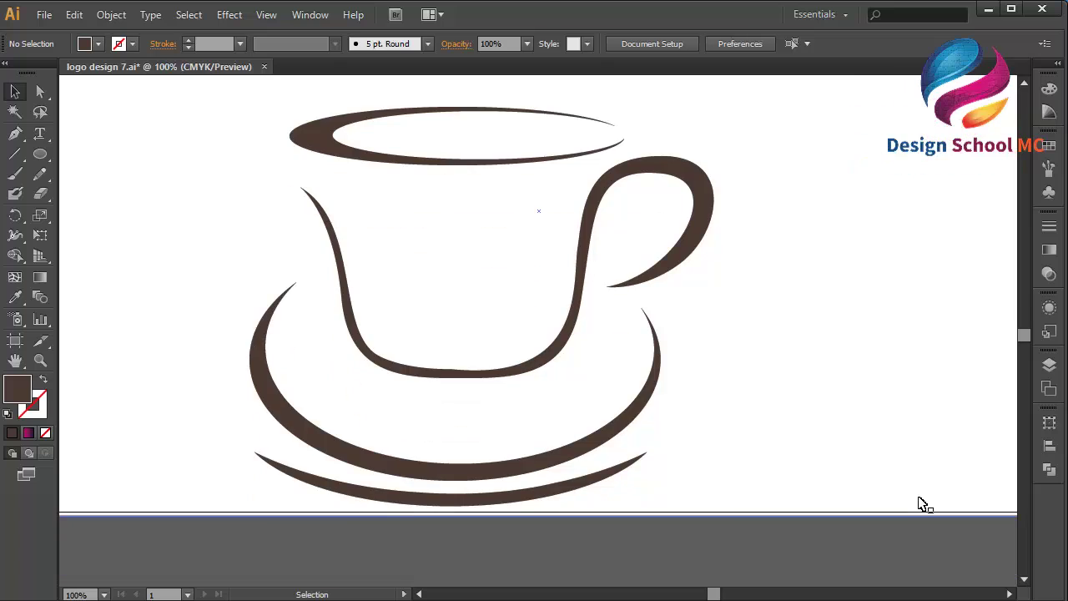
{"action": "left_click", "coordinate": [625, 473]}
{"action": "left_click", "coordinate": [44, 95]}
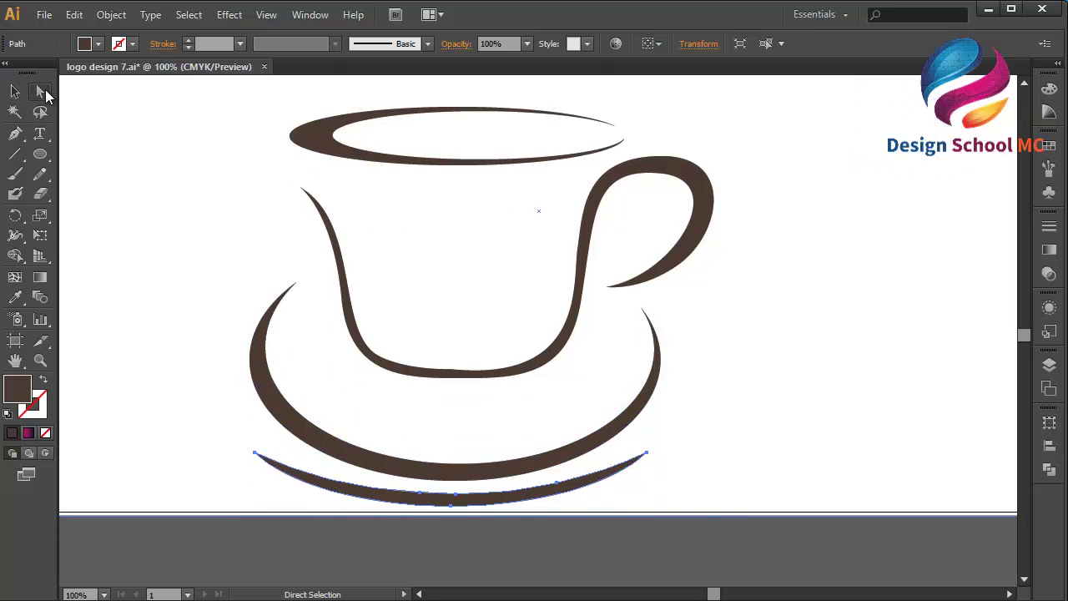
{"action": "left_click", "coordinate": [648, 454]}
{"action": "left_click_drag", "start_coordinate": [648, 454], "coordinate": [641, 439]}
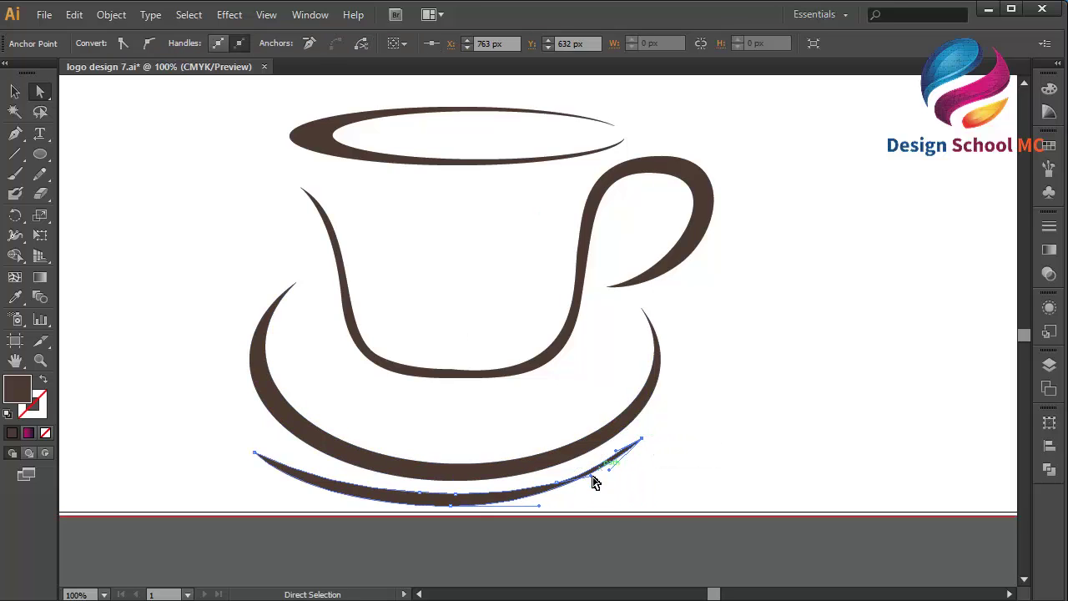
{"action": "left_click_drag", "start_coordinate": [591, 479], "coordinate": [559, 483]}
{"action": "left_click", "coordinate": [574, 521]}
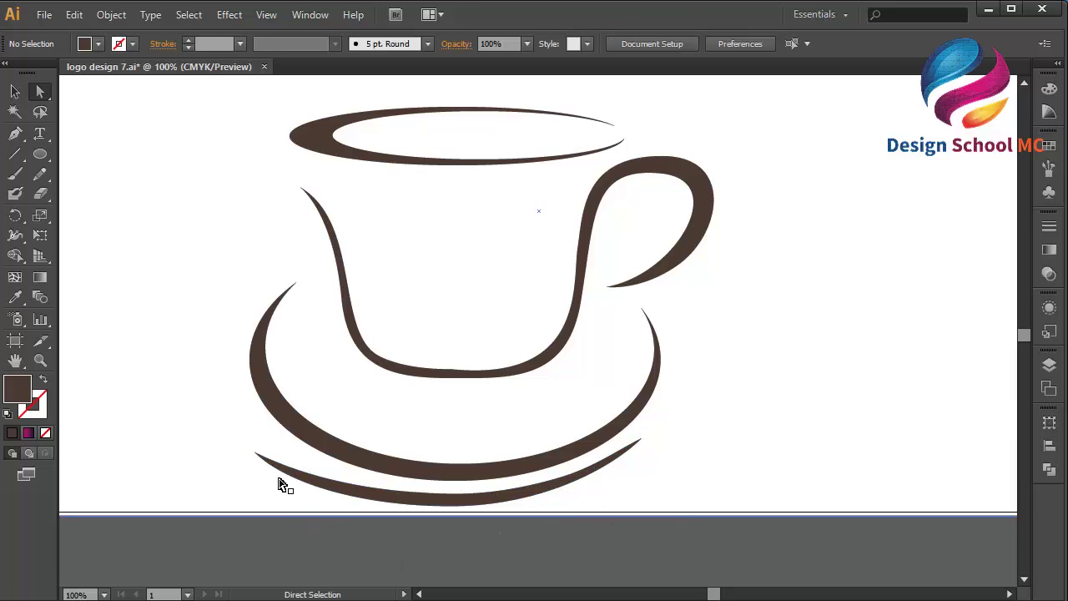
Raise the crescent's left end point about 22 px and reshape its lower-left curve.
{"action": "left_click", "coordinate": [258, 455]}
{"action": "left_click_drag", "start_coordinate": [258, 455], "coordinate": [261, 434]}
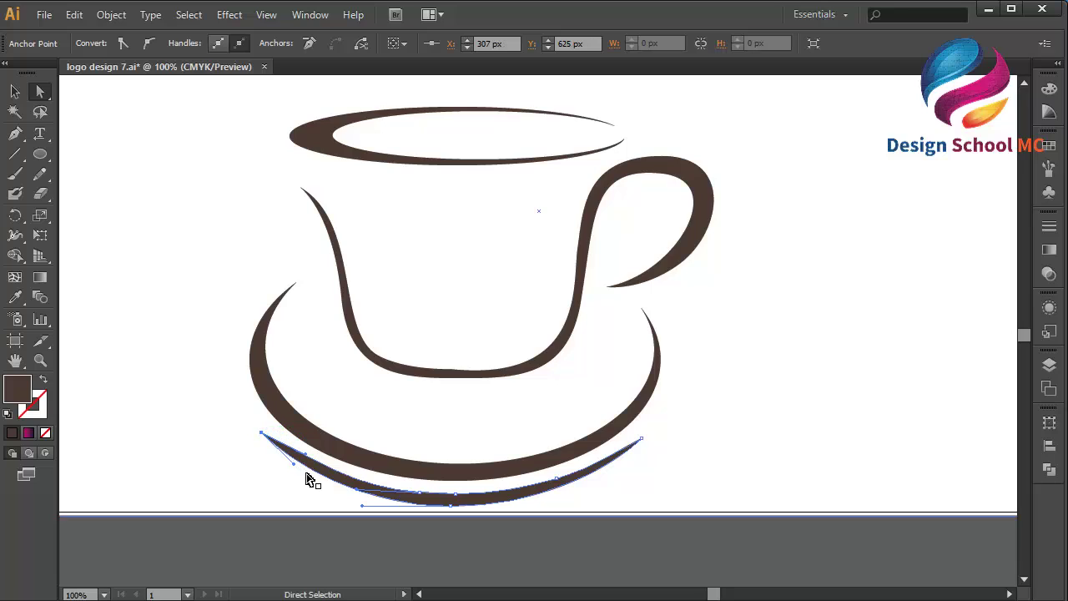
{"action": "mouse_move", "coordinate": [302, 472]}
{"action": "left_mouse_down"}
{"action": "mouse_move", "coordinate": [294, 468]}
{"action": "mouse_move", "coordinate": [302, 482]}
{"action": "mouse_move", "coordinate": [303, 470]}
{"action": "left_mouse_up"}
{"action": "left_click", "coordinate": [323, 532]}
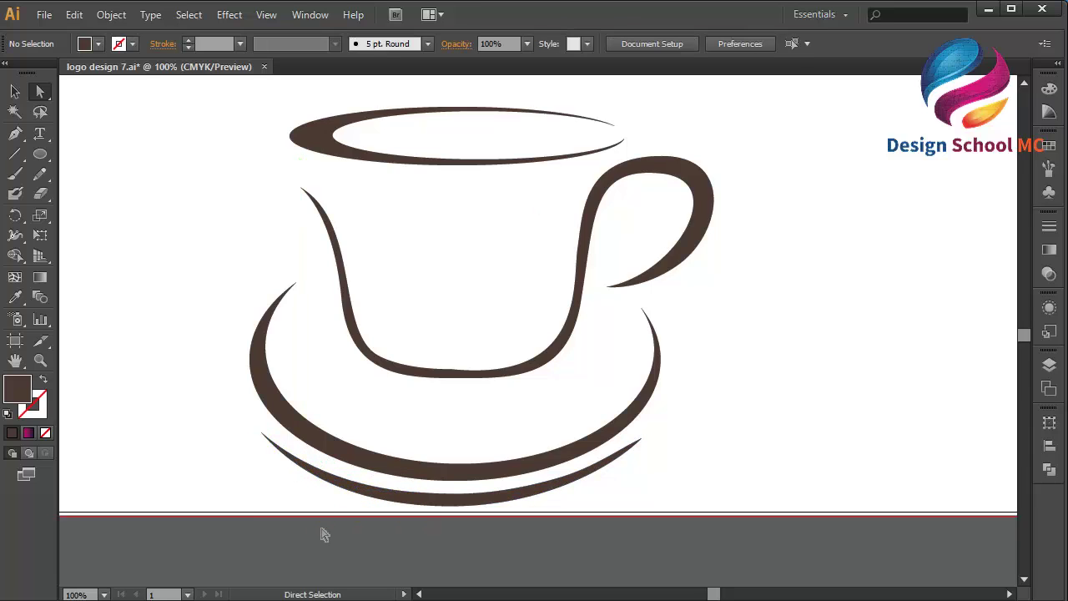
{"action": "key", "text": "ctrl+minus"}
{"action": "key", "text": "ctrl+minus"}
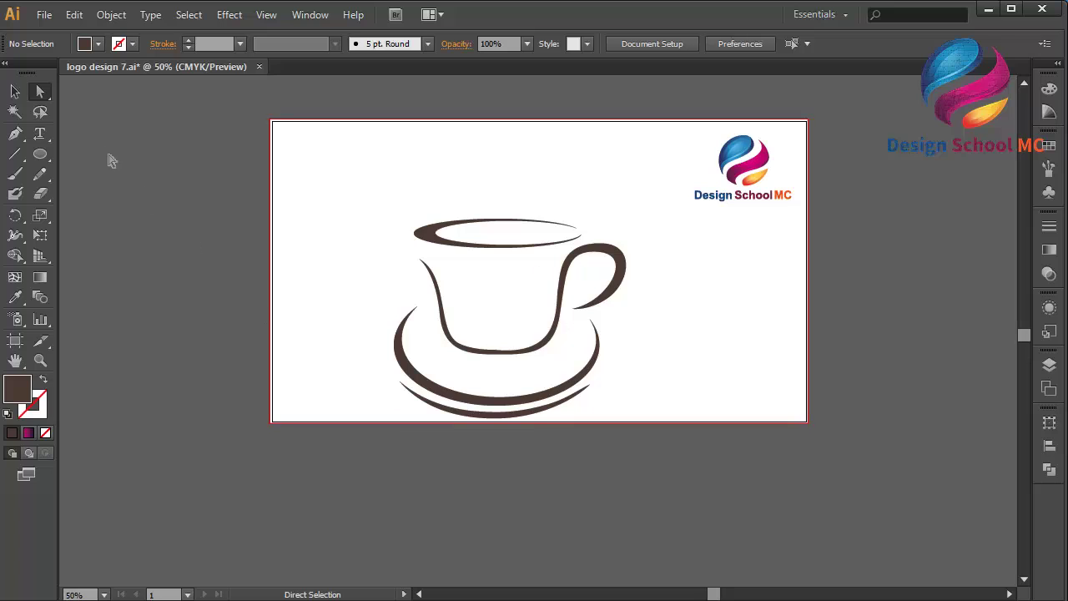
Group the cup, handle and saucer paths and move the group up and right.
{"action": "left_click", "coordinate": [14, 91]}
{"action": "left_click_drag", "start_coordinate": [210, 195], "coordinate": [632, 454]}
{"action": "left_click", "coordinate": [667, 397], "text": "shift"}
{"action": "right_click", "coordinate": [568, 285]}
{"action": "left_click", "coordinate": [611, 362]}
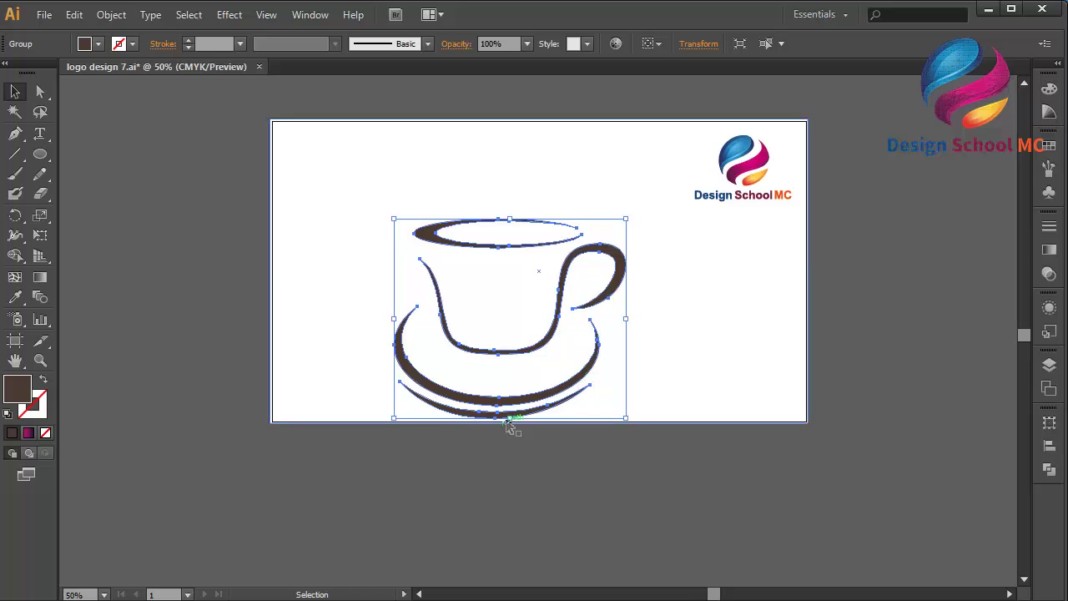
{"action": "left_click_drag", "start_coordinate": [519, 397], "coordinate": [551, 361]}
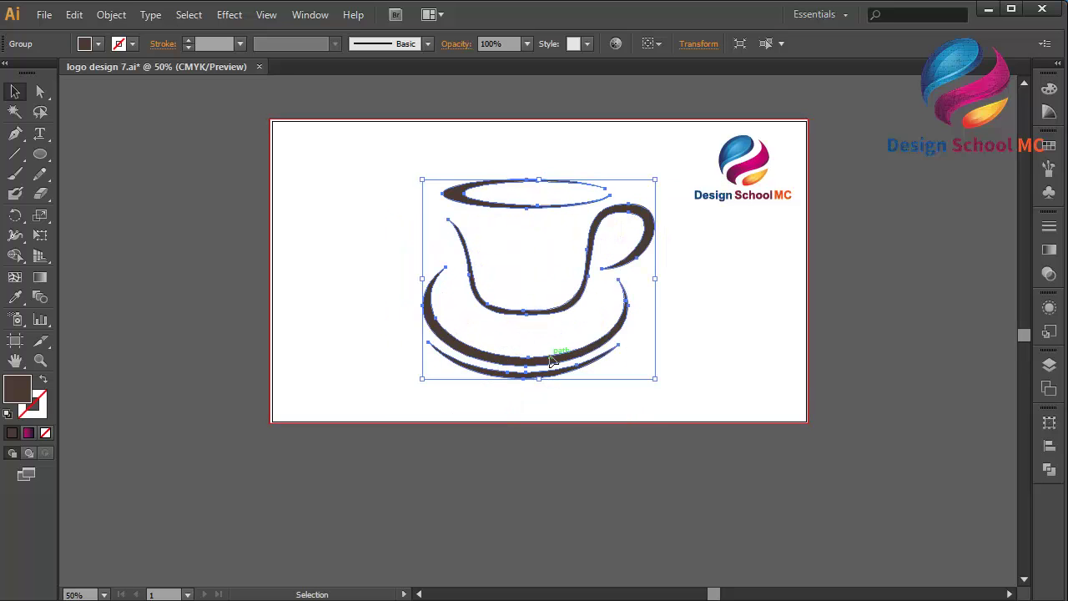
{"action": "left_click", "coordinate": [890, 408]}
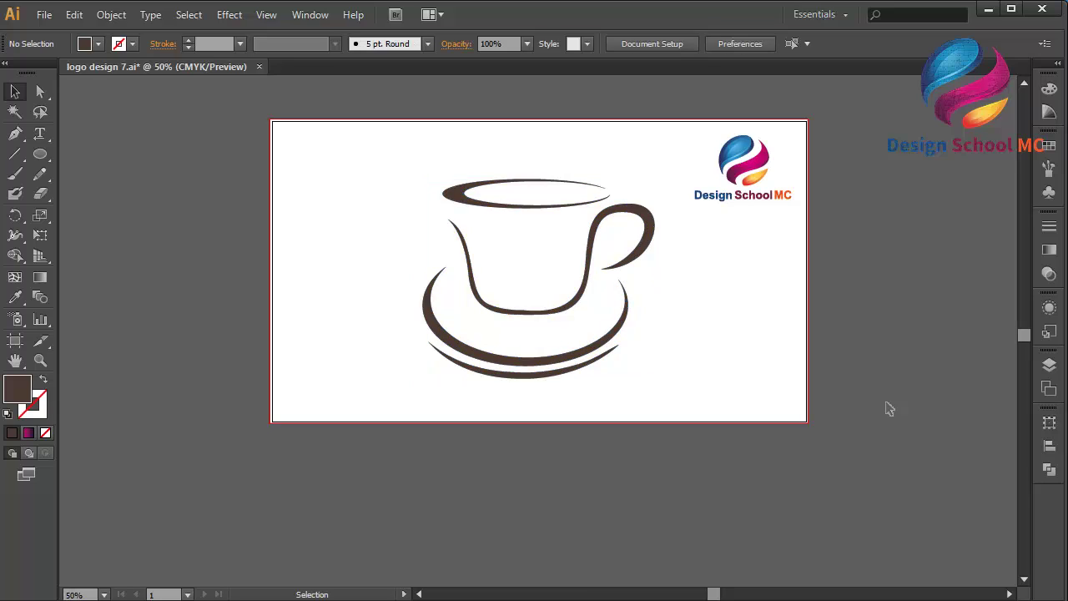